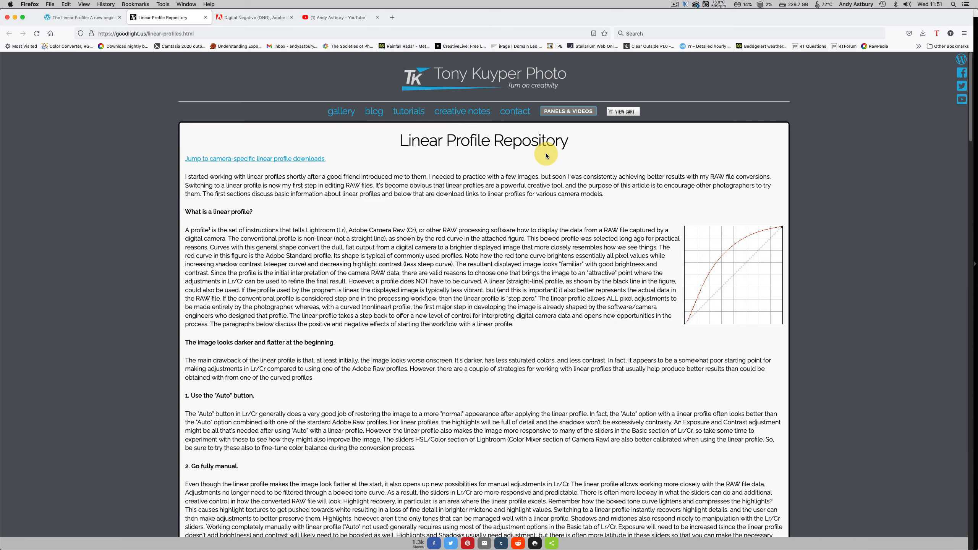
Step: Show the Good Light Journal blog article on linear profiles
click(71, 18)
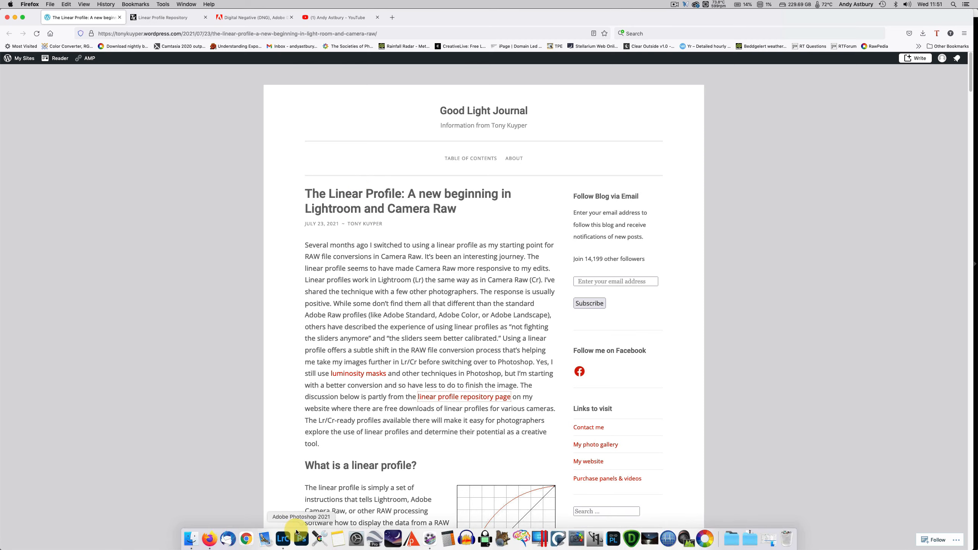
Step: Switch to Lightroom Classic, open the first robin photo in the Develop module and apply the PVSwap+Sharp preset
click(285, 536)
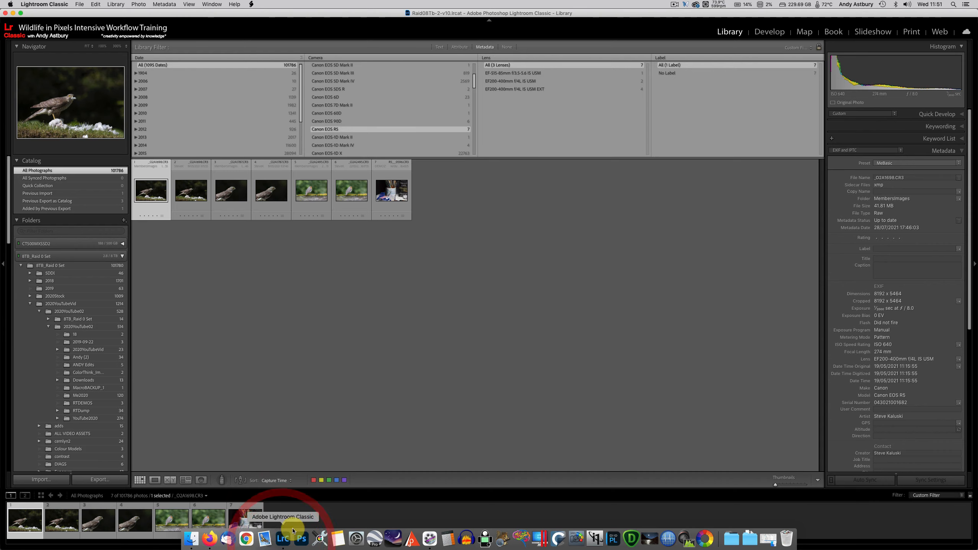
double_click(308, 183)
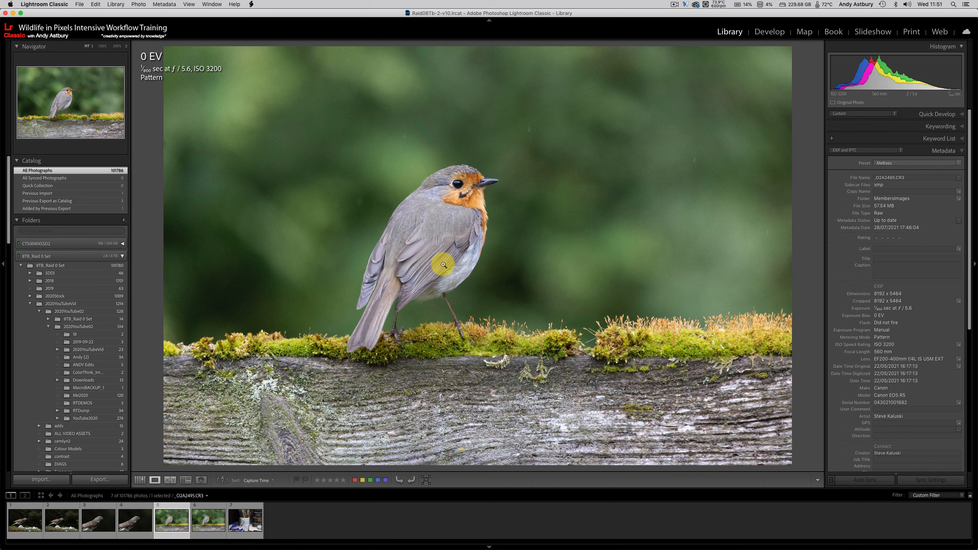
click(769, 33)
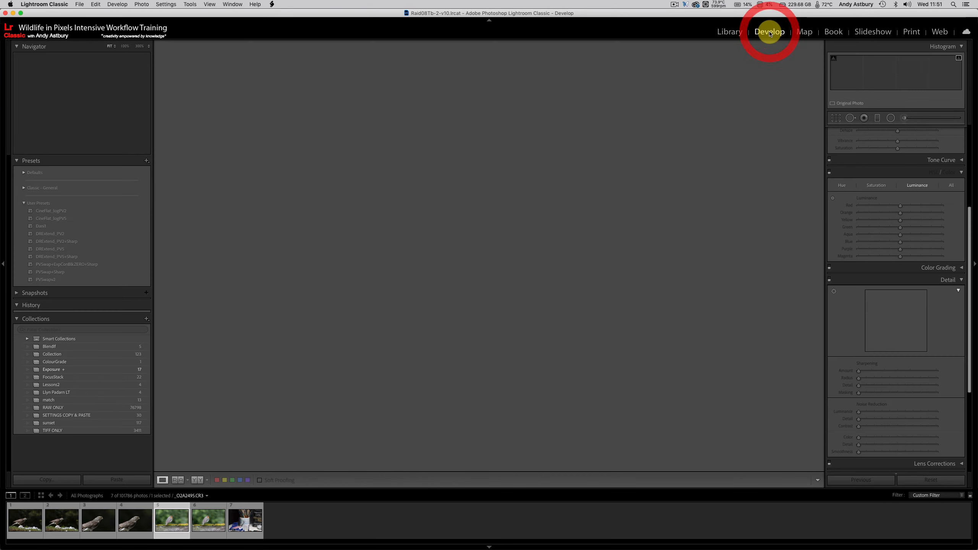
click(55, 275)
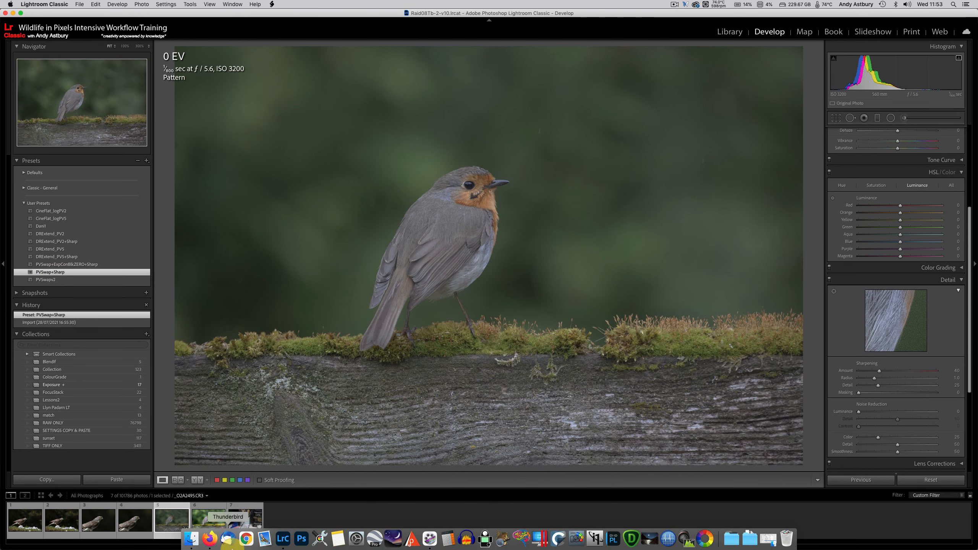
Step: Switch to Firefox and read the linear profile article, comparing the Adobe Color and linear versions of its mountain photo
click(210, 538)
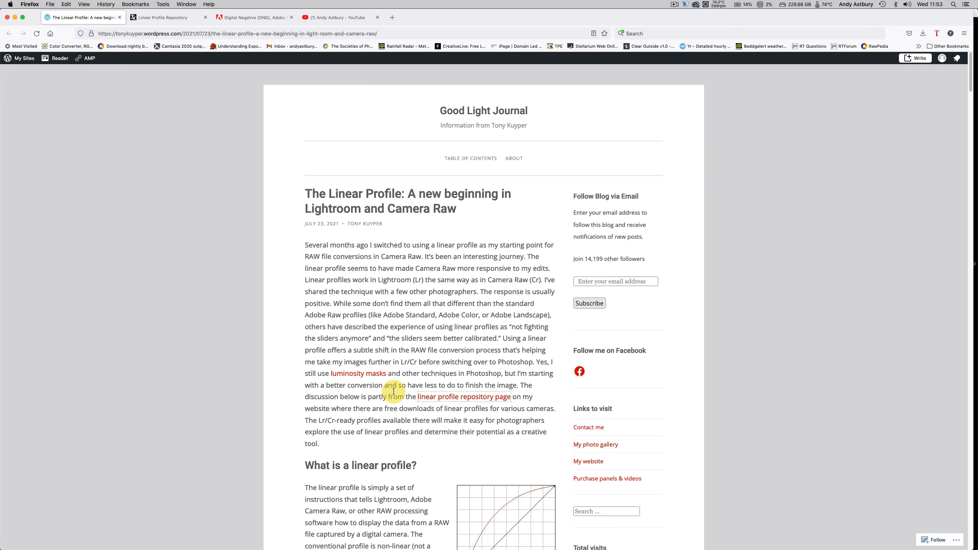
scroll(394, 391, down, 3)
scroll(393, 392, down, 15)
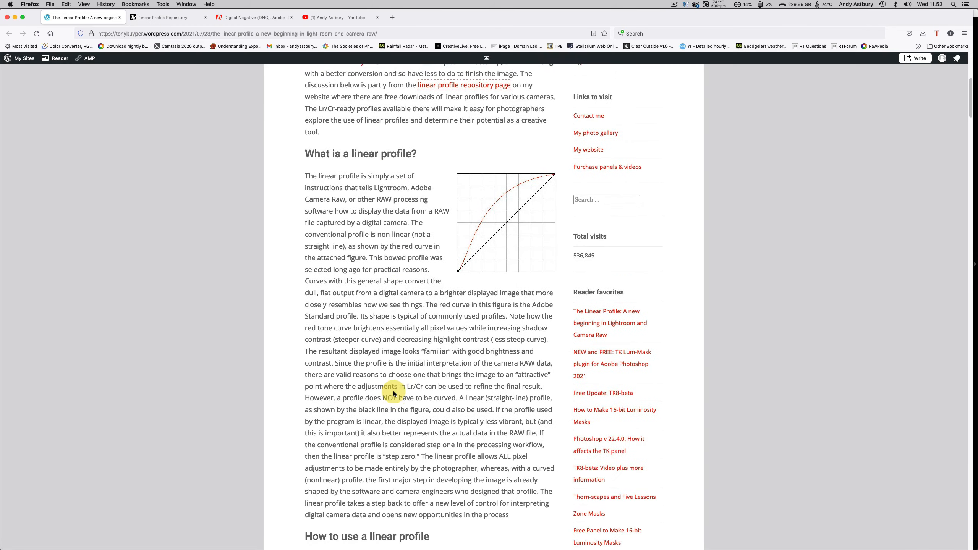
scroll(393, 391, down, 7)
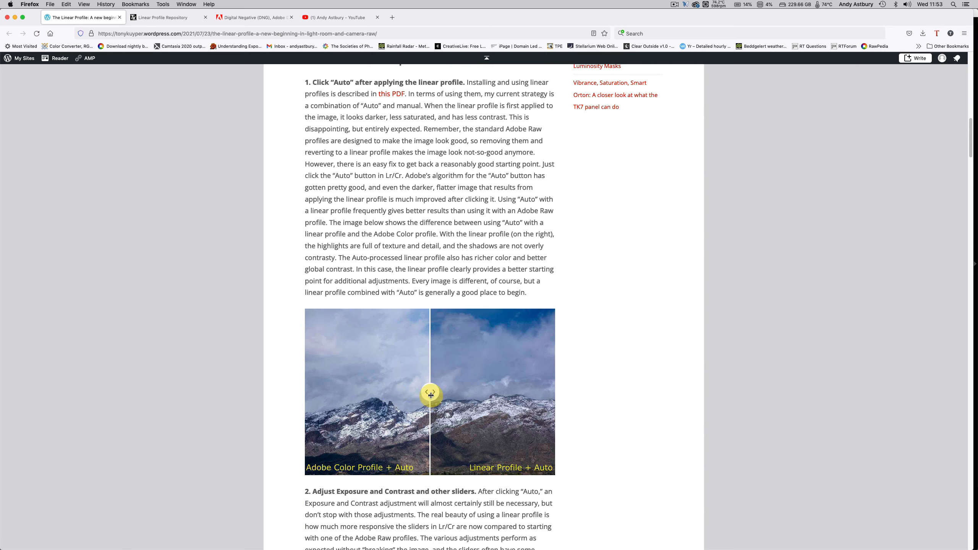
mouse_move(431, 397)
mouse_down()
mouse_move(383, 393)
mouse_move(499, 395)
mouse_move(351, 389)
mouse_move(489, 388)
mouse_move(389, 371)
mouse_move(434, 387)
mouse_up()
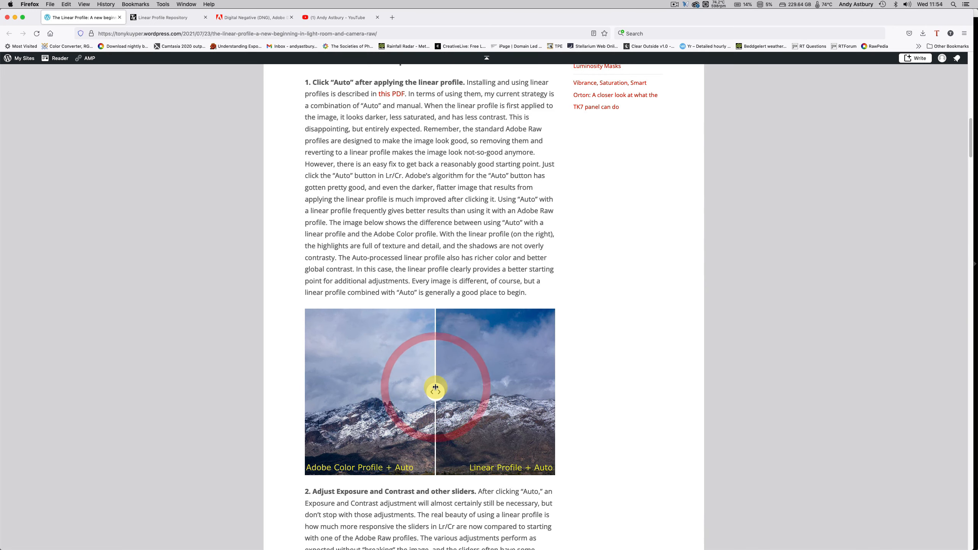
scroll(577, 402, down, 10)
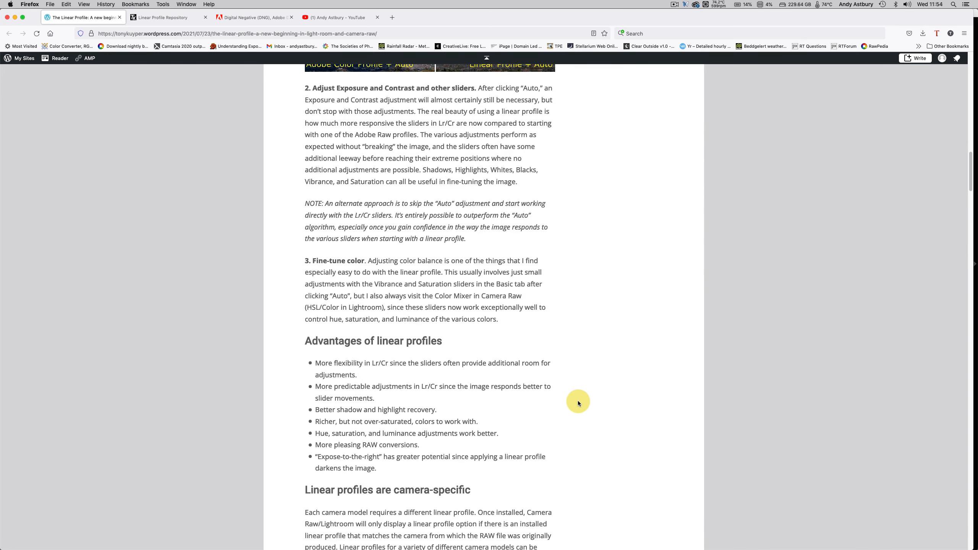
Step: In the Linear Profile Repository, accept the End-User License Agreement, add the Canon EOS 800D profile to the cart and close the cart
click(134, 16)
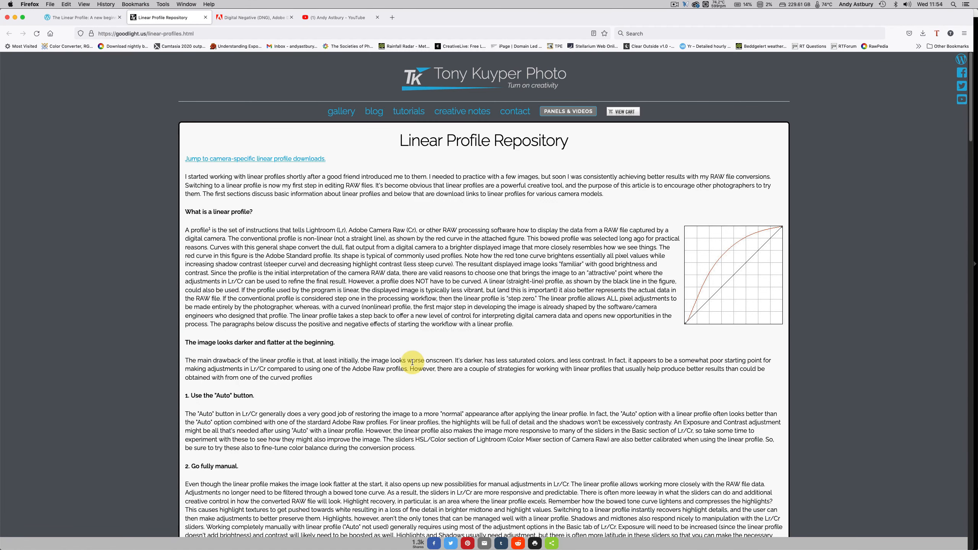
scroll(496, 437, down, 20)
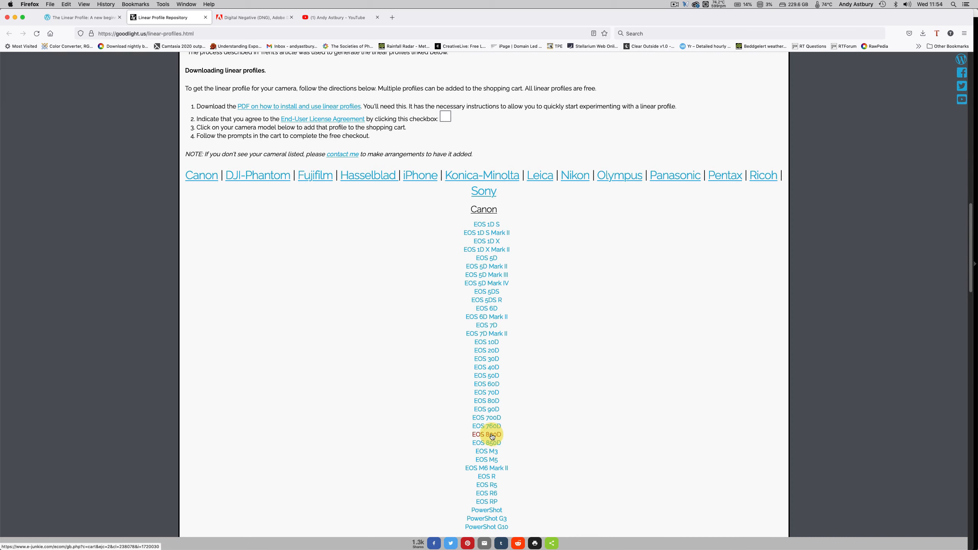
click(496, 436)
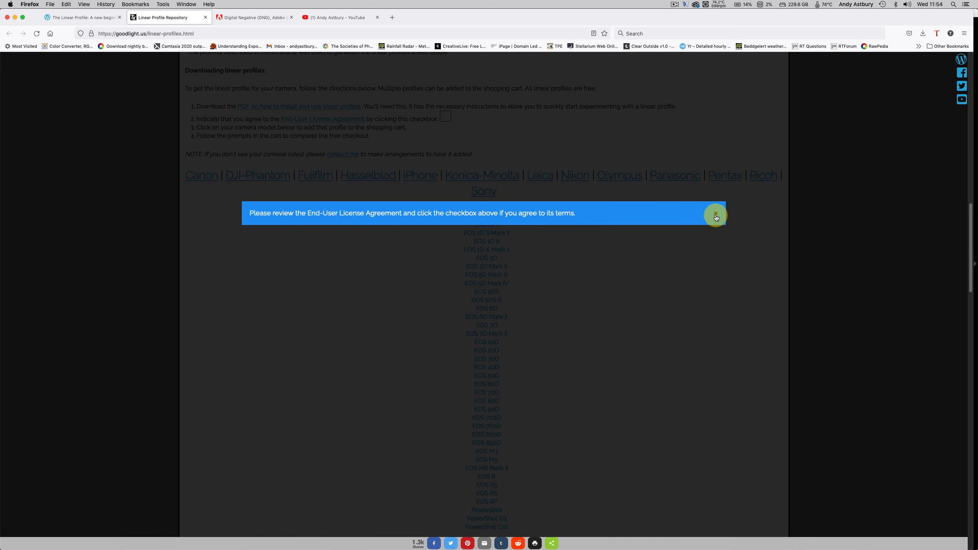
click(716, 213)
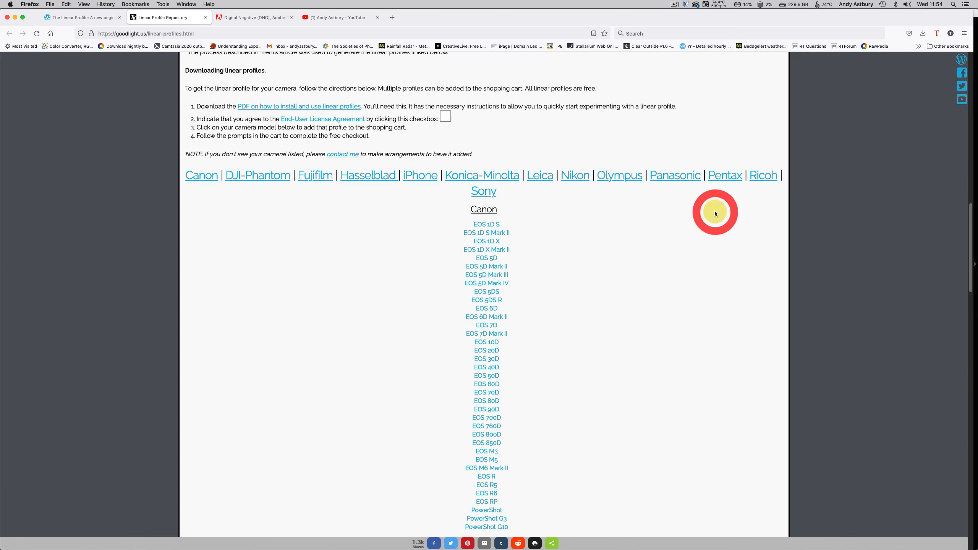
click(445, 117)
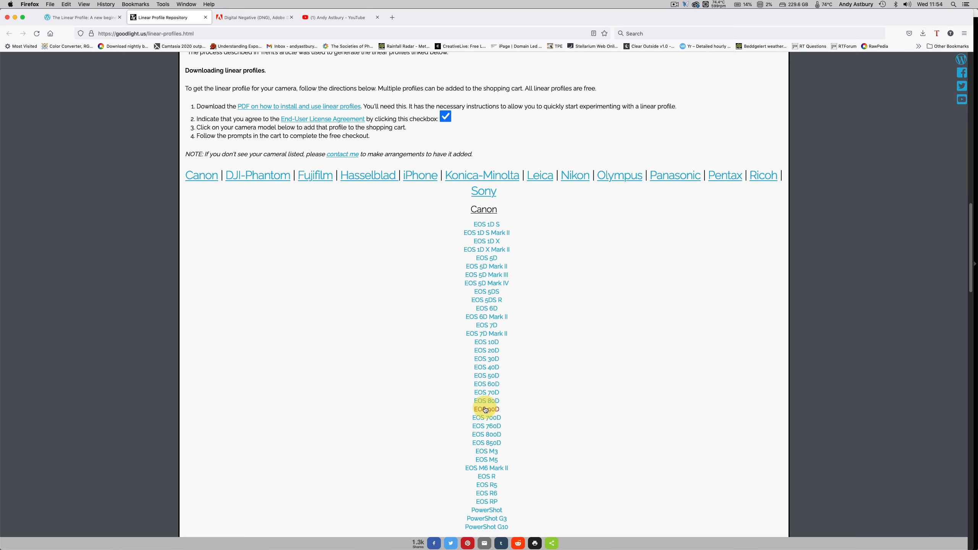
click(486, 434)
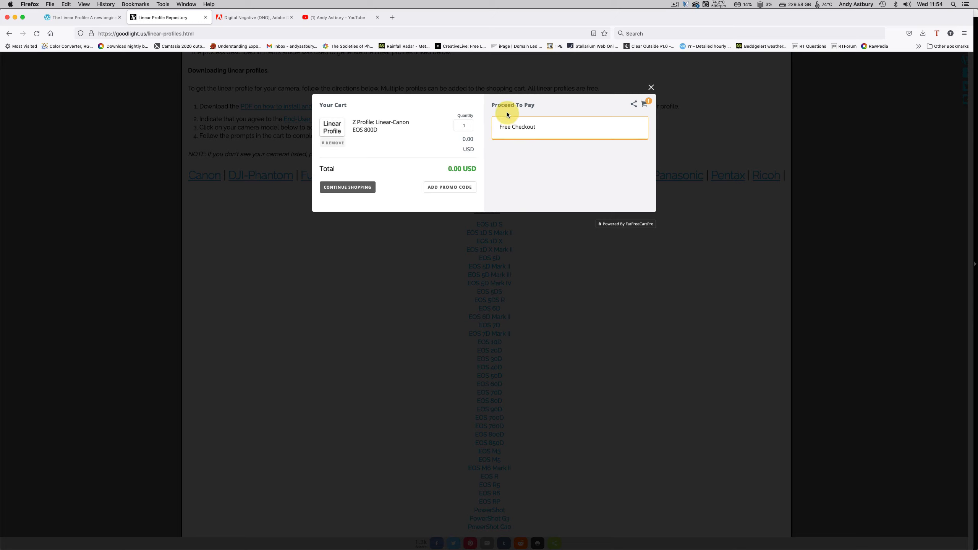
click(651, 88)
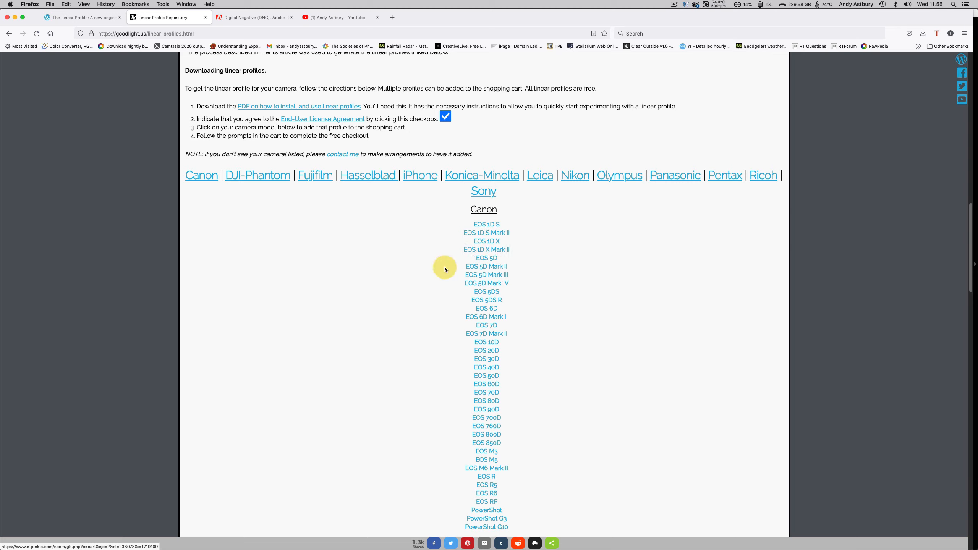
Step: Show Adobe's Digital Negative (DNG) page listing the DNG Profile Editor downloads
mouse_move(393, 547)
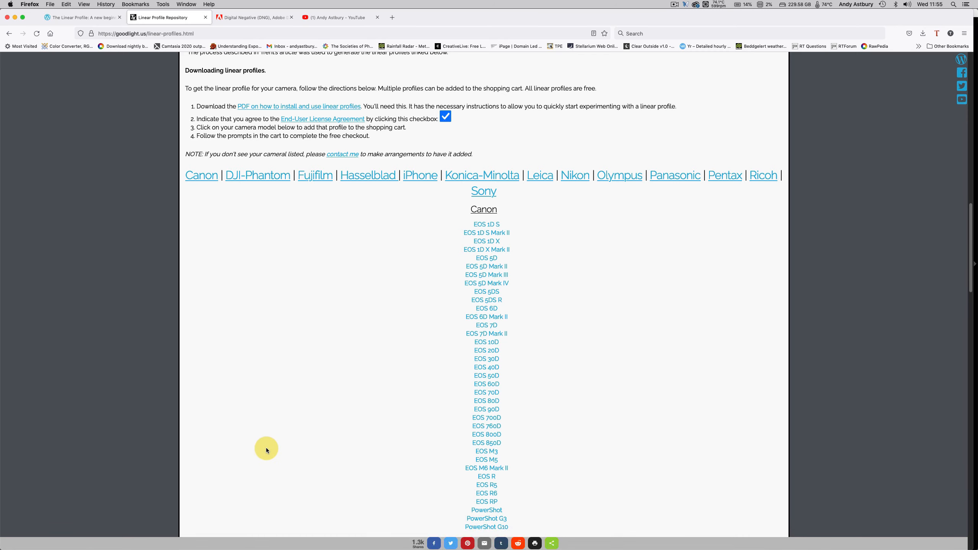
click(254, 19)
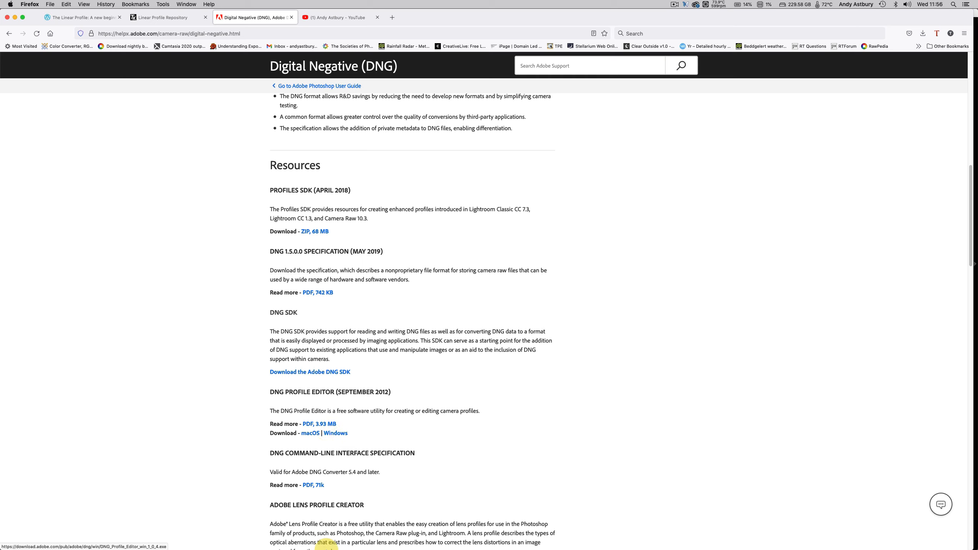
Step: Switch to Lightroom Classic and filter the Library grid to photos taken with the Canon EOS-1D X Mark III
mouse_move(327, 548)
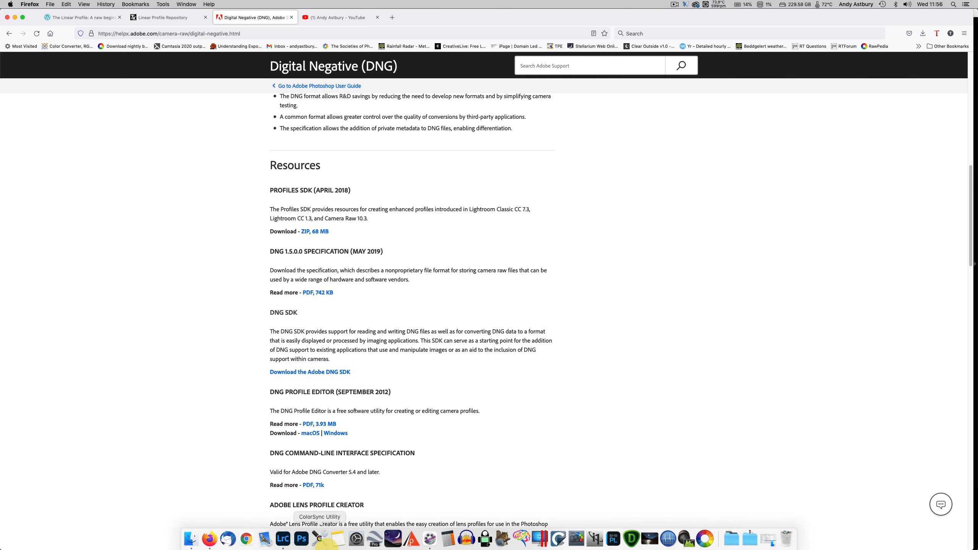
click(285, 541)
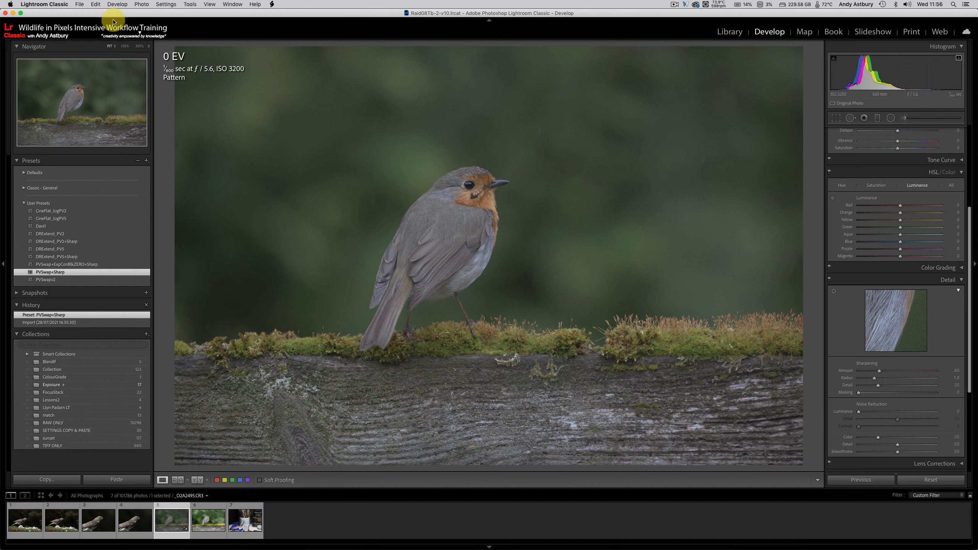
click(728, 32)
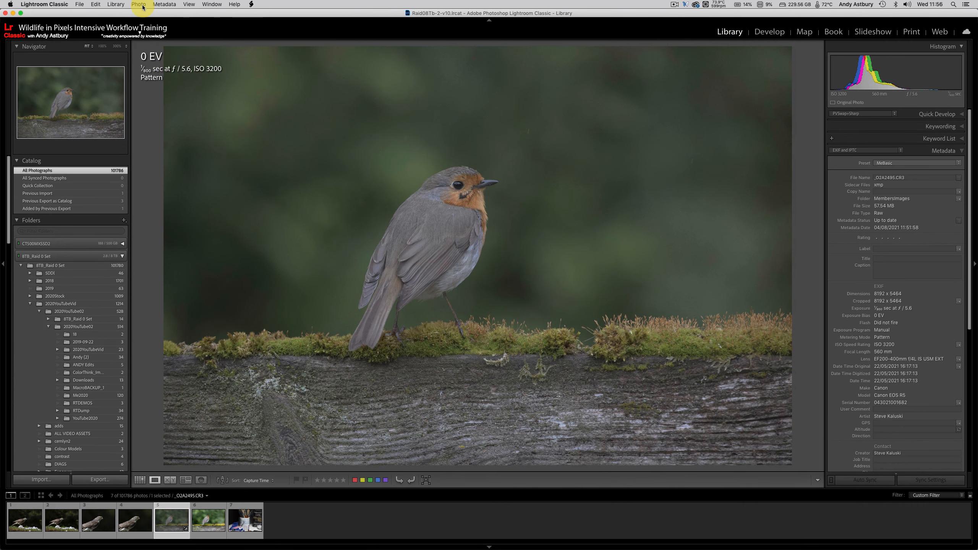
click(196, 5)
click(196, 25)
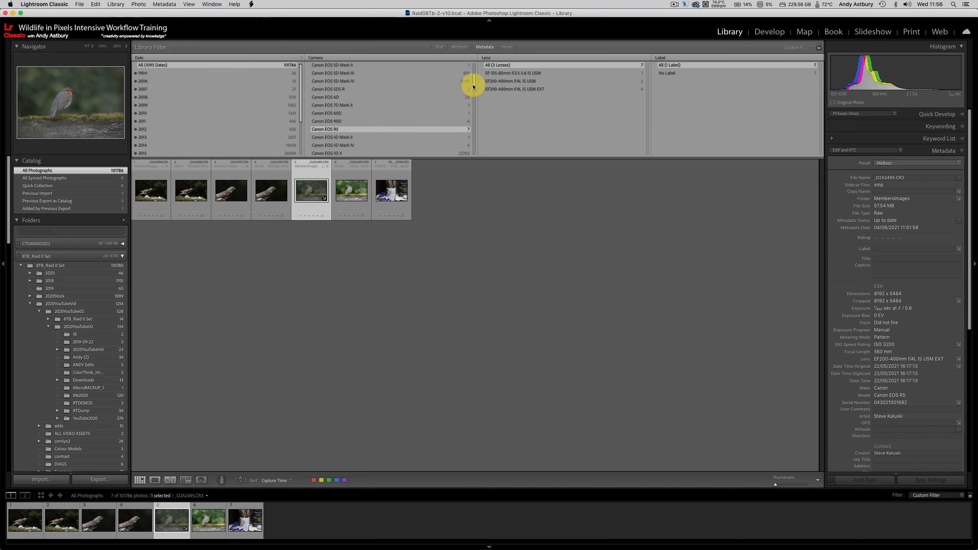
scroll(473, 86, down, 1)
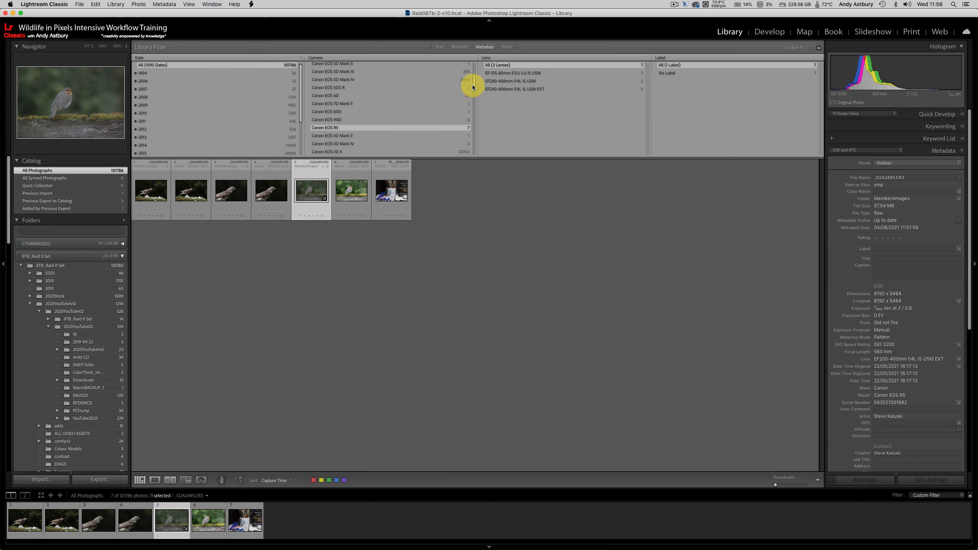
drag(472, 85, 472, 90)
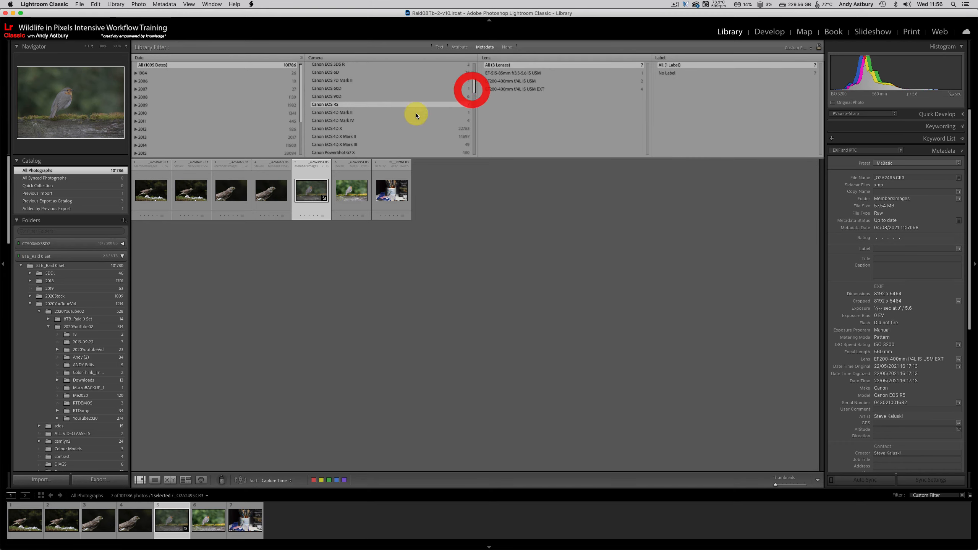
click(343, 144)
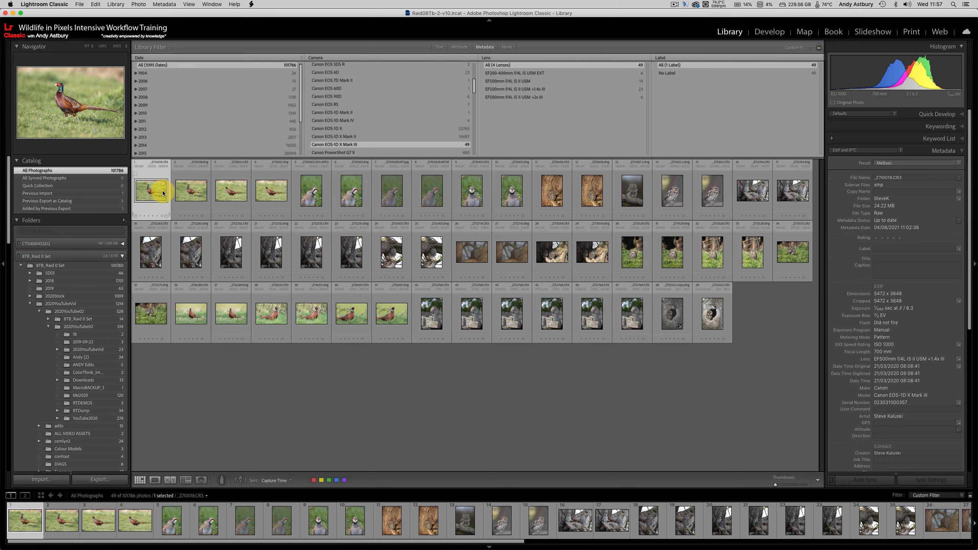
Step: Open the first pheasant photo in the Develop module, apply the PVSwap+Sharp preset and review its Basic settings
double_click(149, 194)
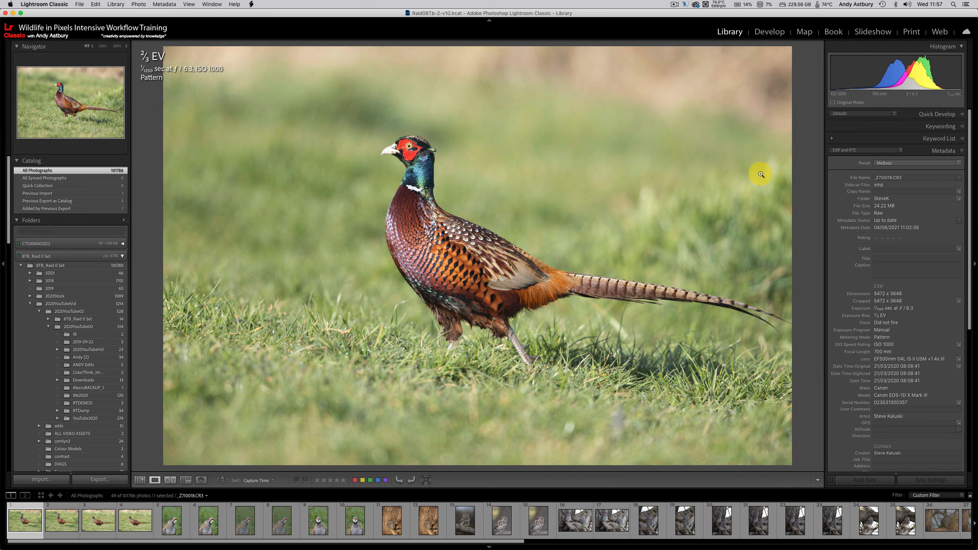
click(762, 35)
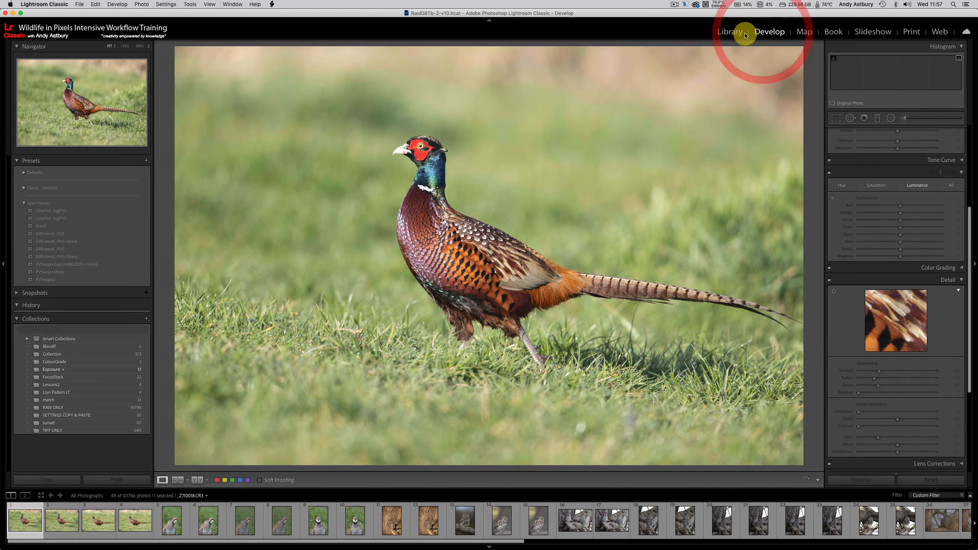
click(45, 273)
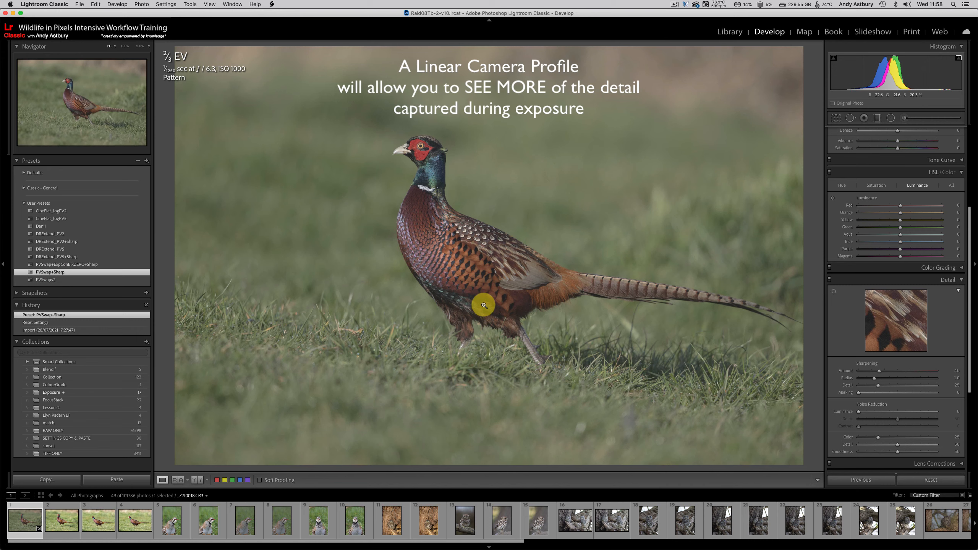
scroll(874, 219, up, 1)
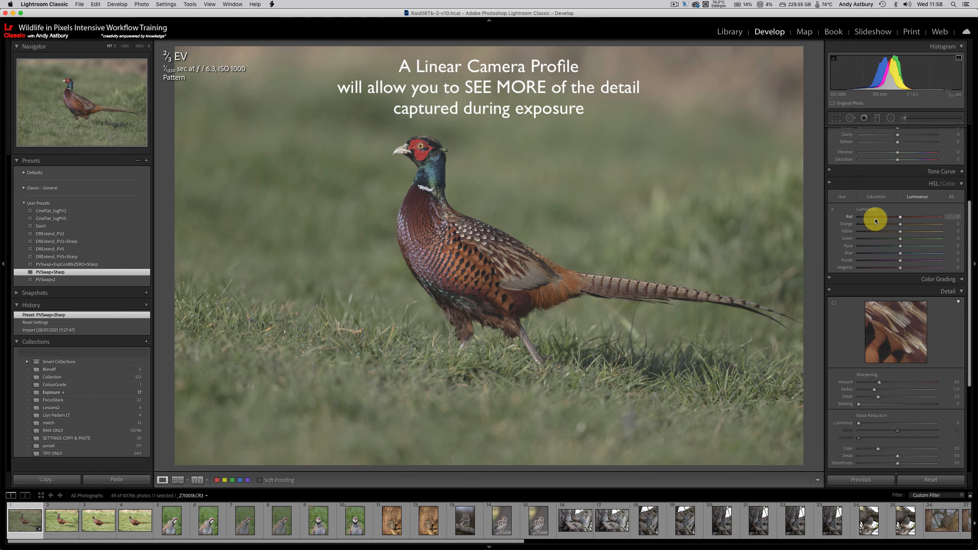
scroll(943, 168, up, 8)
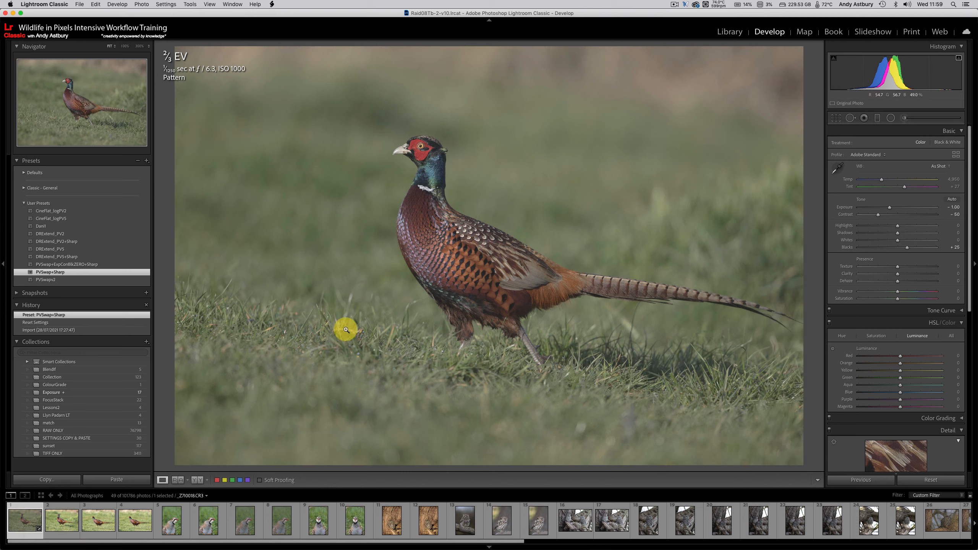
Step: Reveal the first pheasant photo's CR3 file in Finder, paste a copy of it into the same folder and close the window
right_click(21, 524)
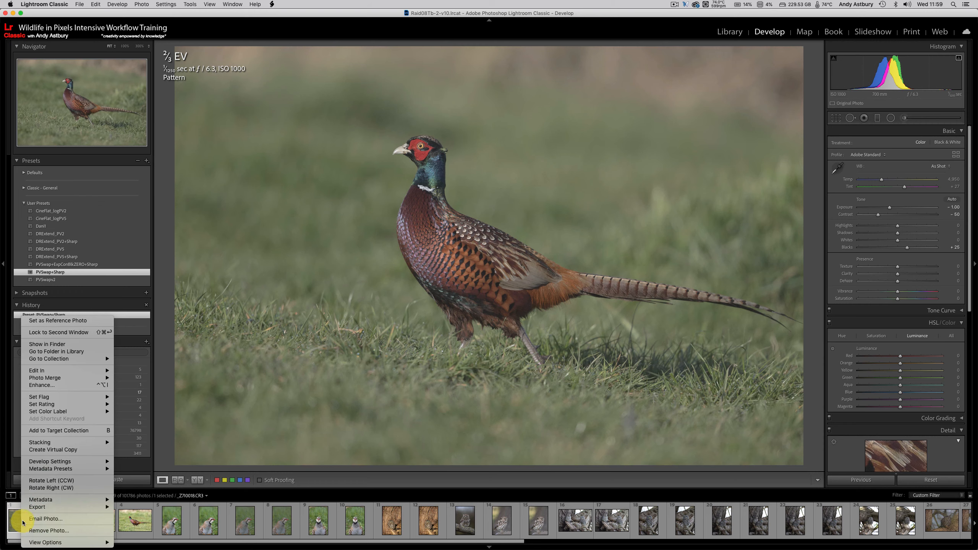
click(50, 345)
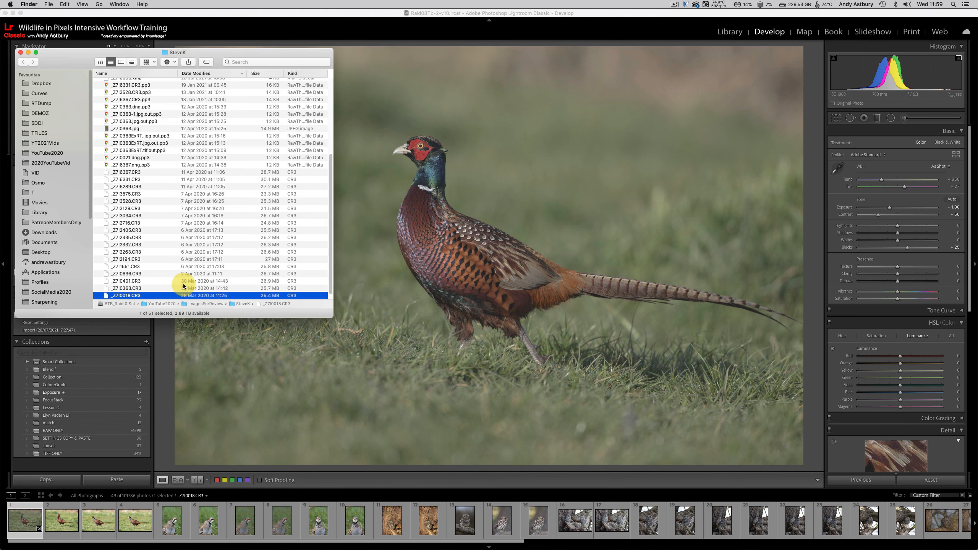
drag(169, 317, 166, 362)
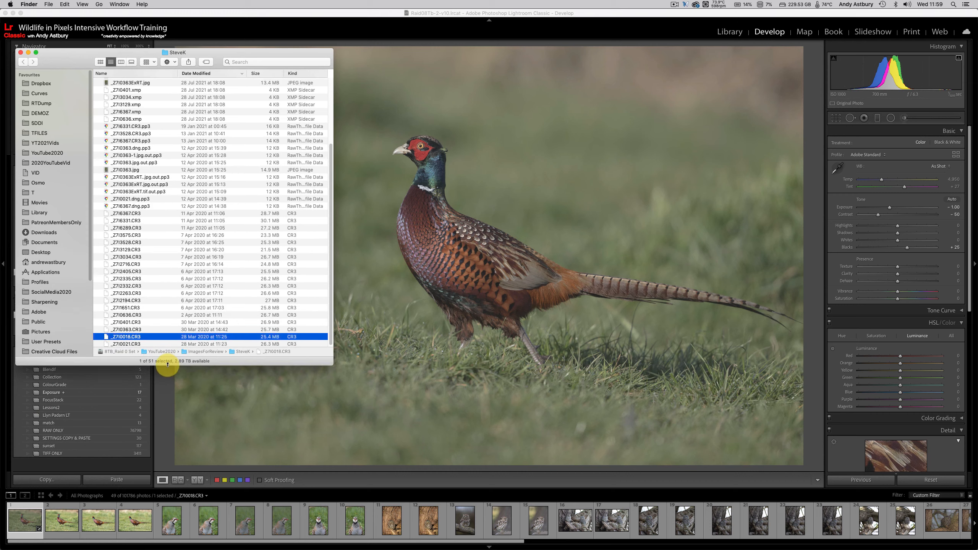
right_click(140, 338)
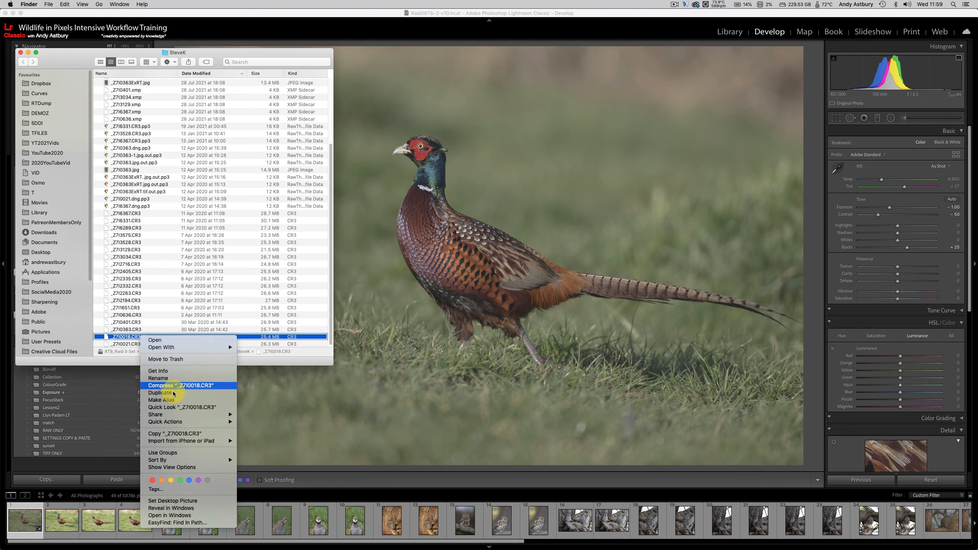
click(169, 434)
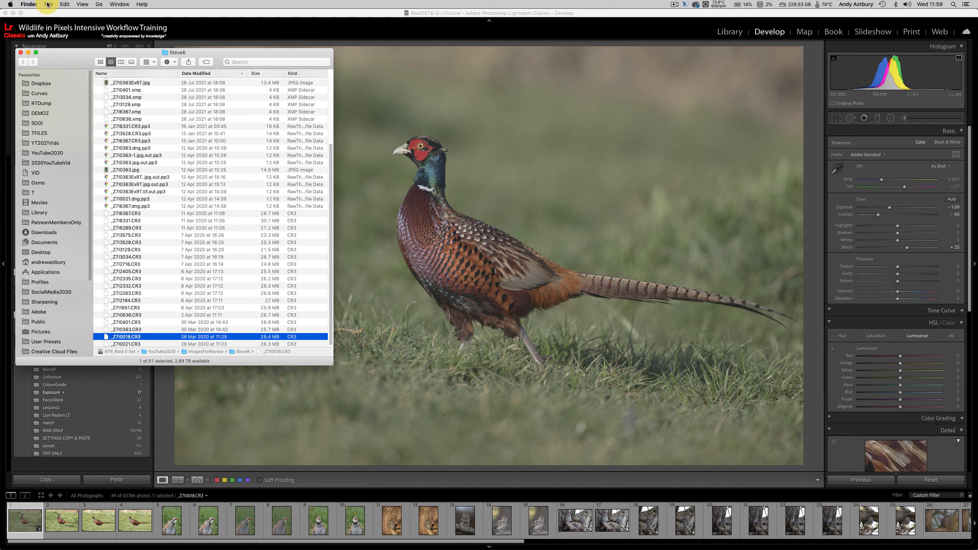
click(64, 4)
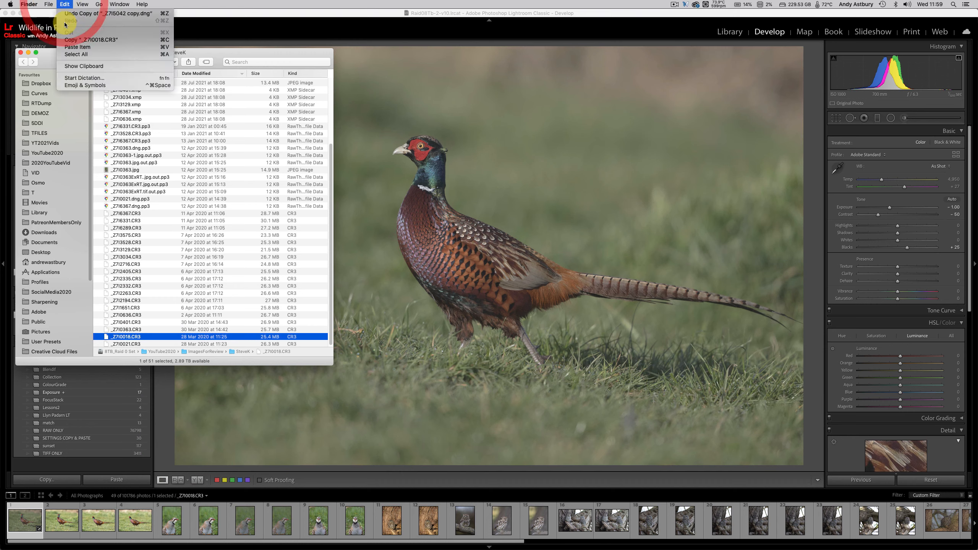
click(68, 48)
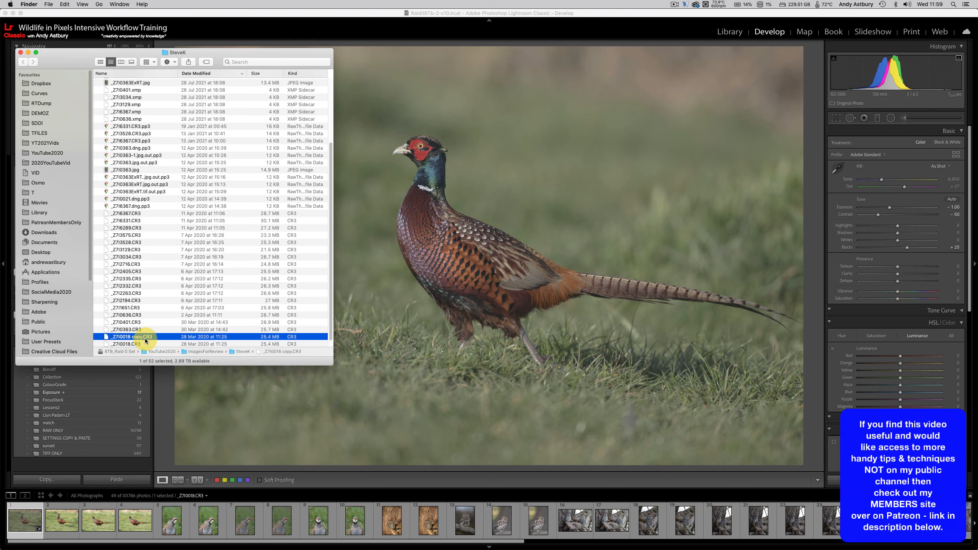
click(21, 52)
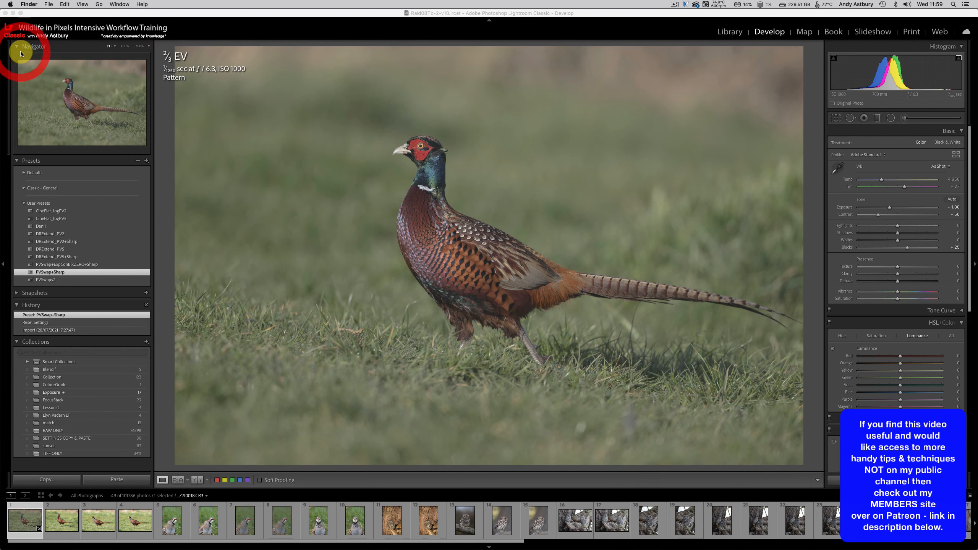
Step: Go to the pheasant photo's folder in the Library and synchronize it, importing new photos
click(22, 518)
right_click(22, 519)
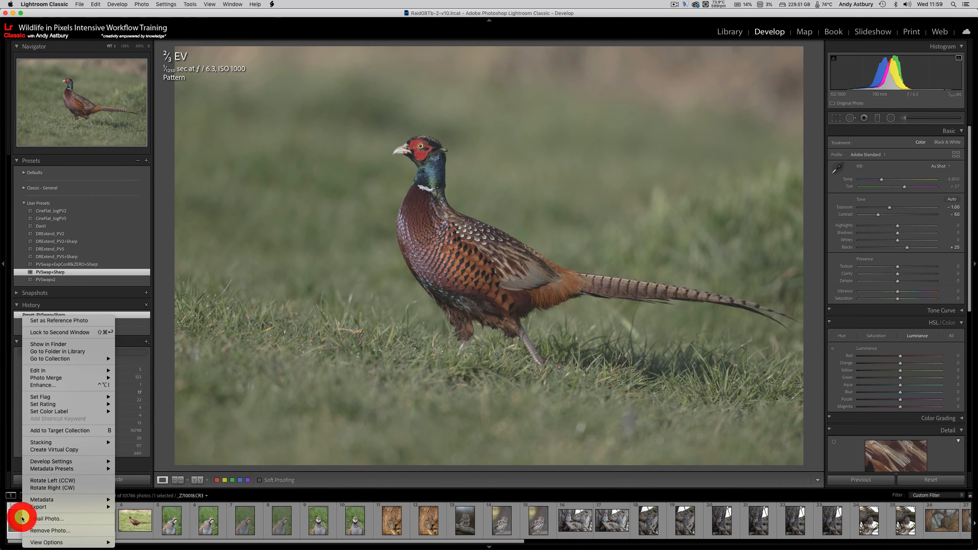
click(49, 354)
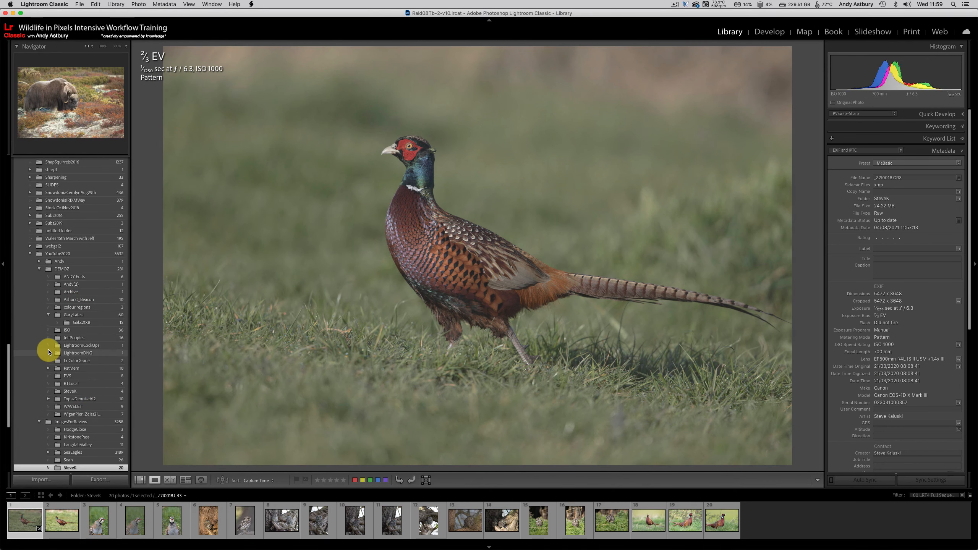
right_click(80, 468)
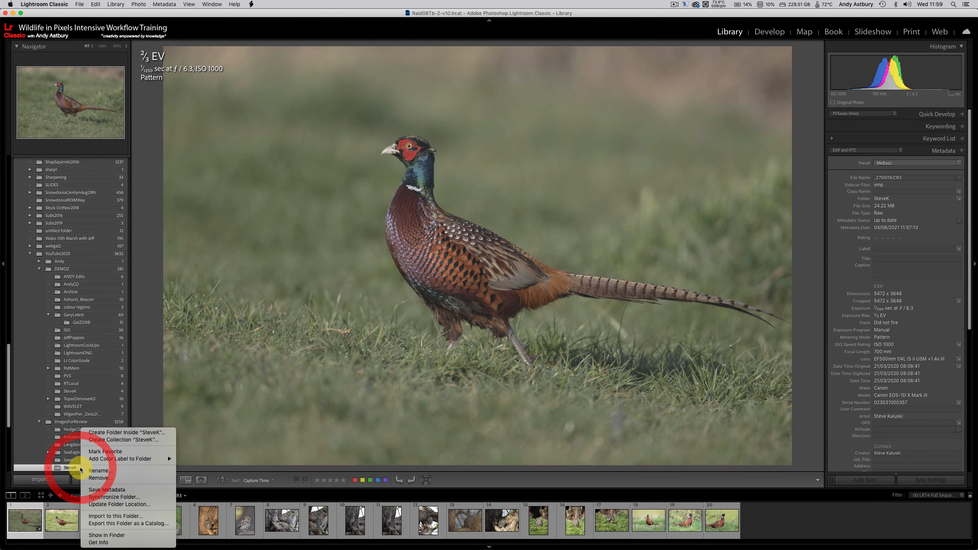
click(107, 497)
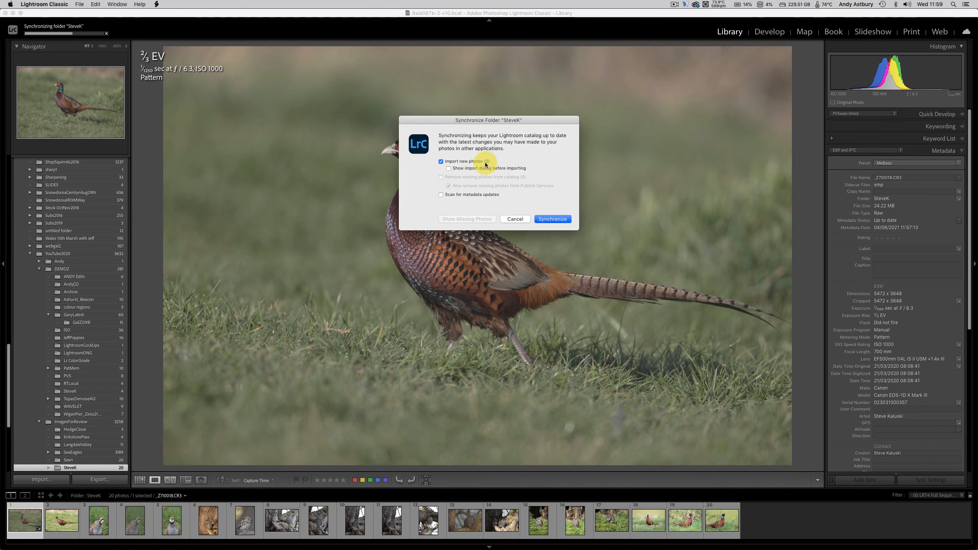
click(550, 220)
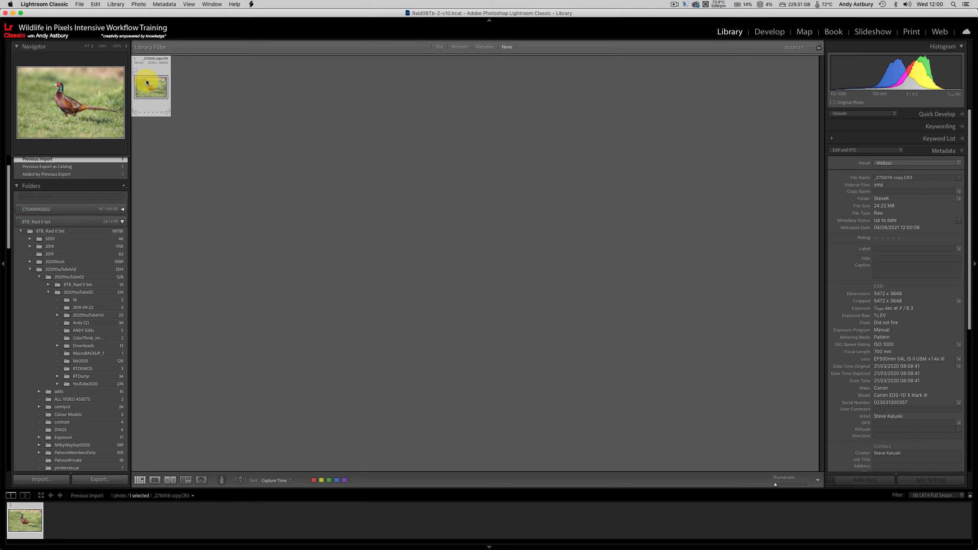
Step: Convert the imported pheasant CR3 copy to DNG with a Medium Size JPEG preview and reveal the converted file in Finder
click(116, 4)
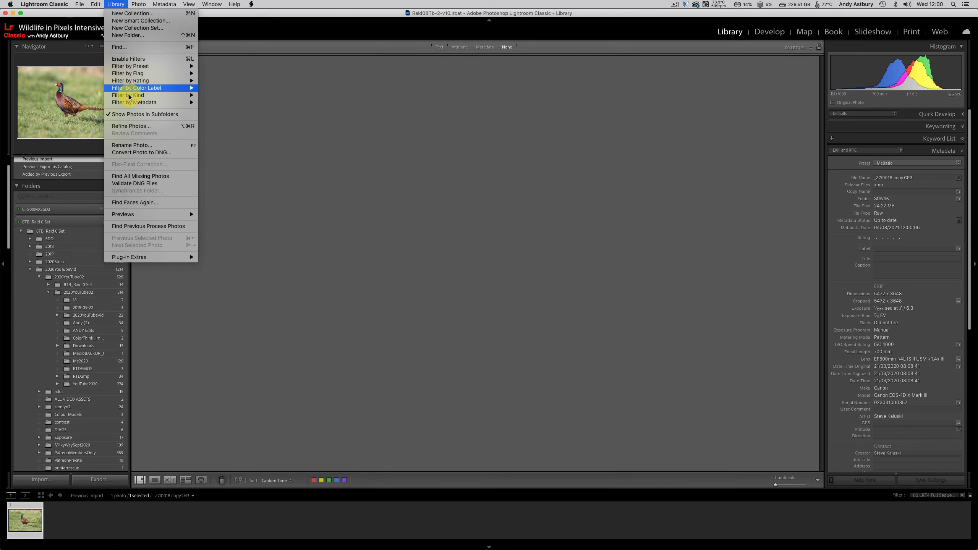
click(139, 153)
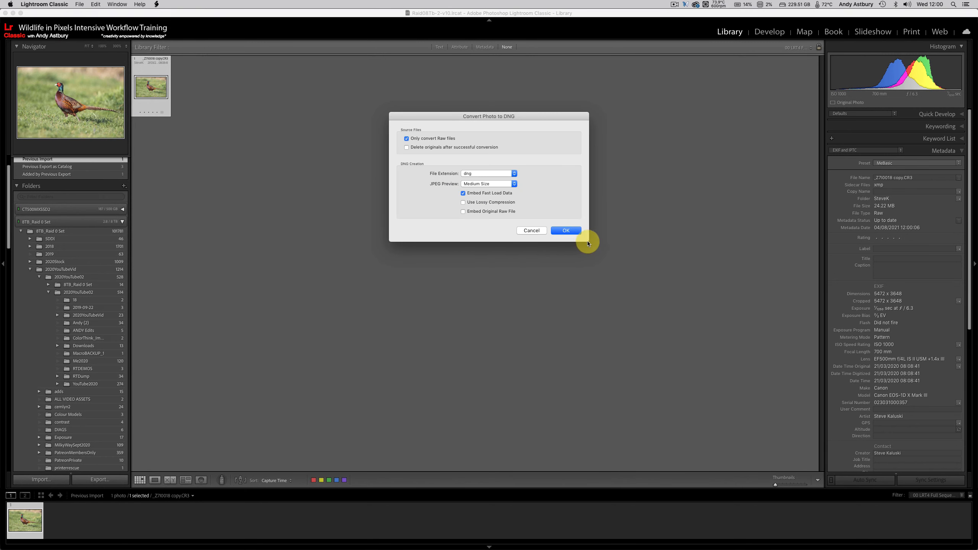
click(573, 231)
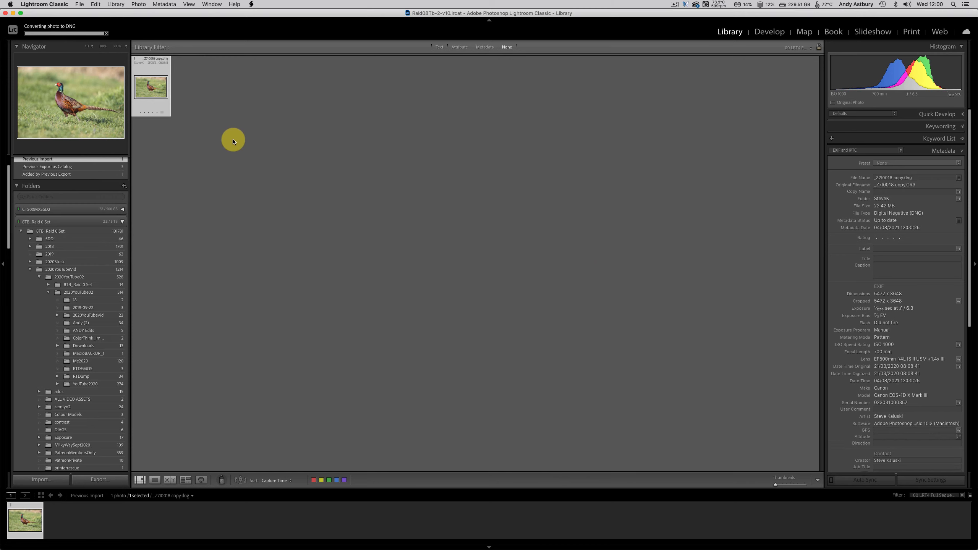
right_click(152, 91)
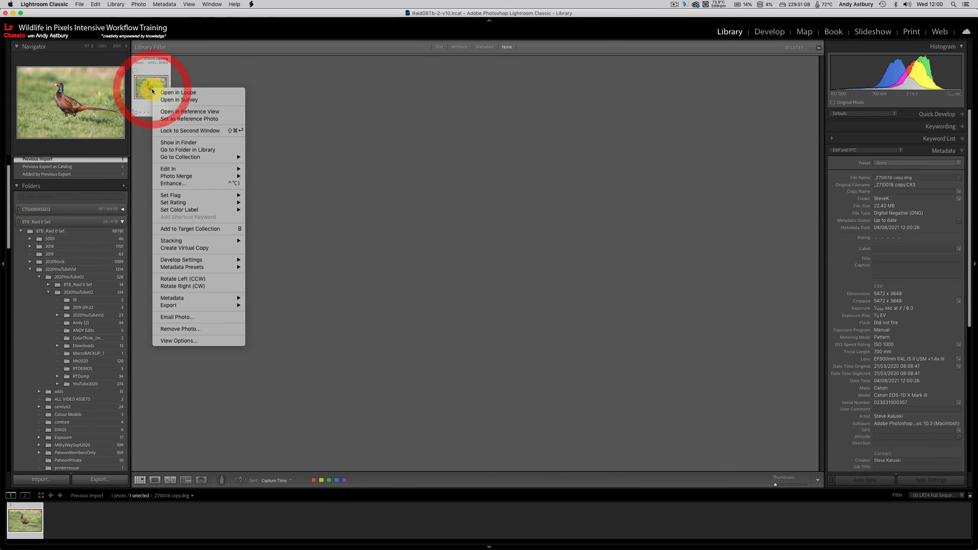
click(186, 143)
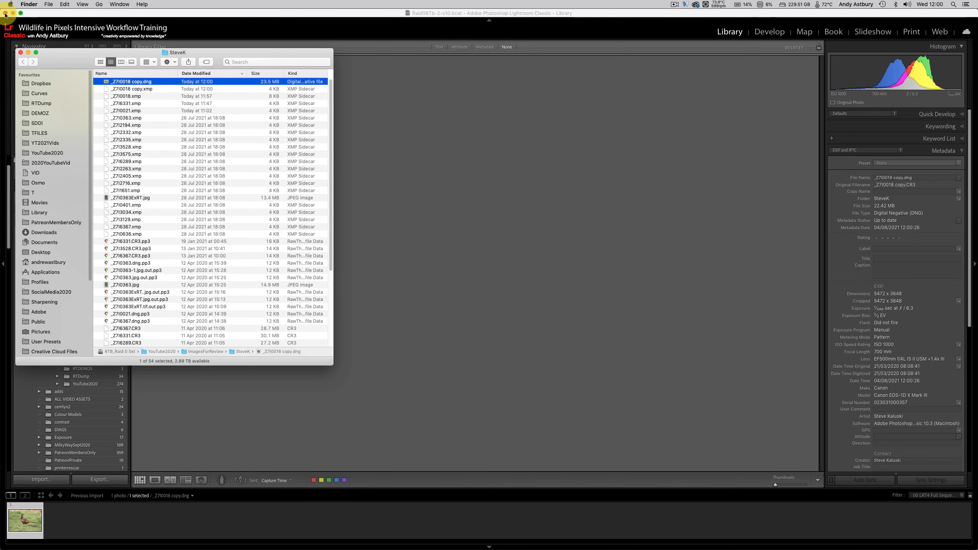
Step: Return to Lightroom Classic and quit it
click(39, 12)
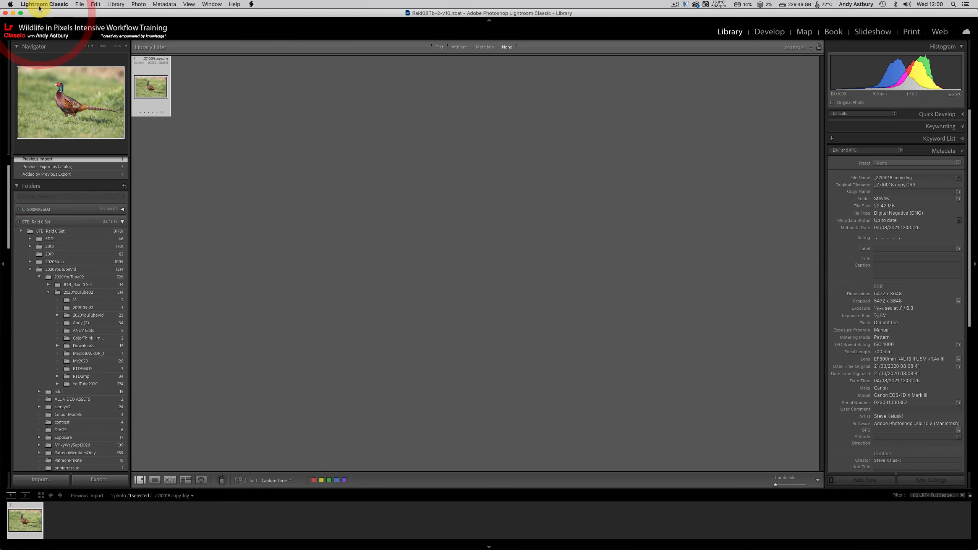
click(39, 8)
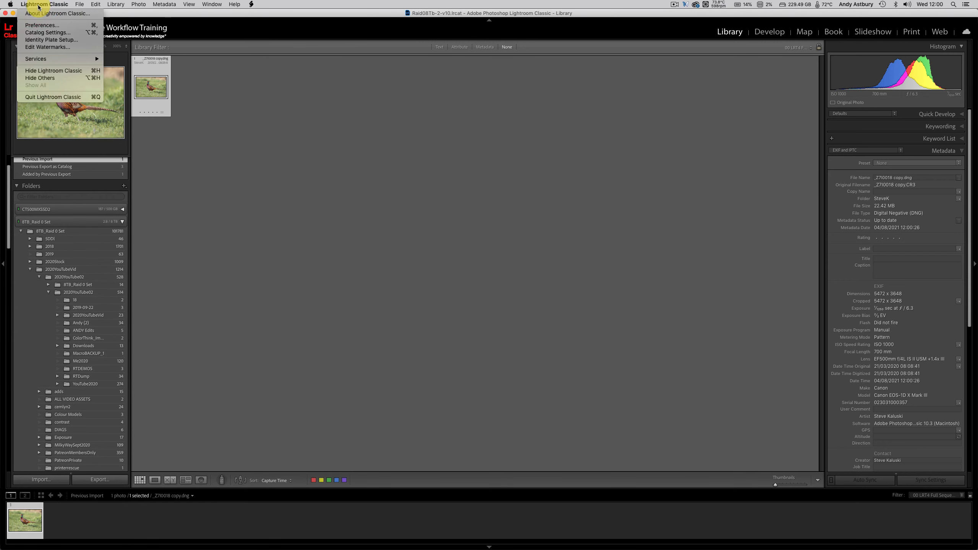
click(37, 98)
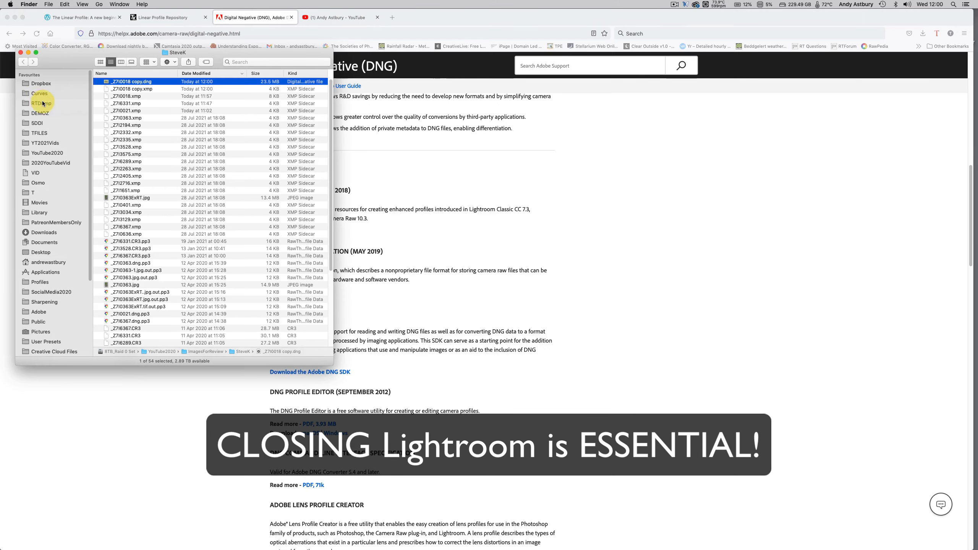
Step: Minimize the browser, put a copy of the pheasant DNG file on the desktop and close the Finder window
click(28, 17)
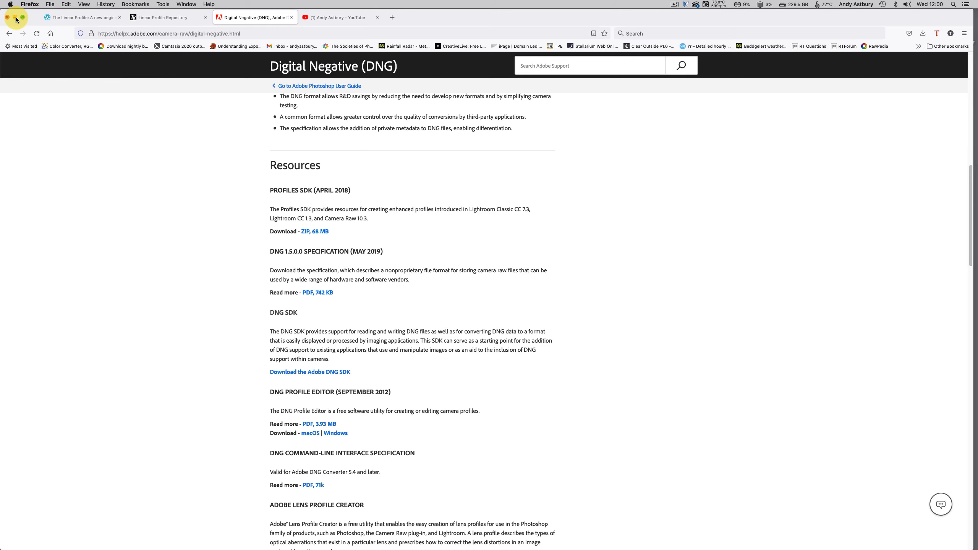
click(15, 18)
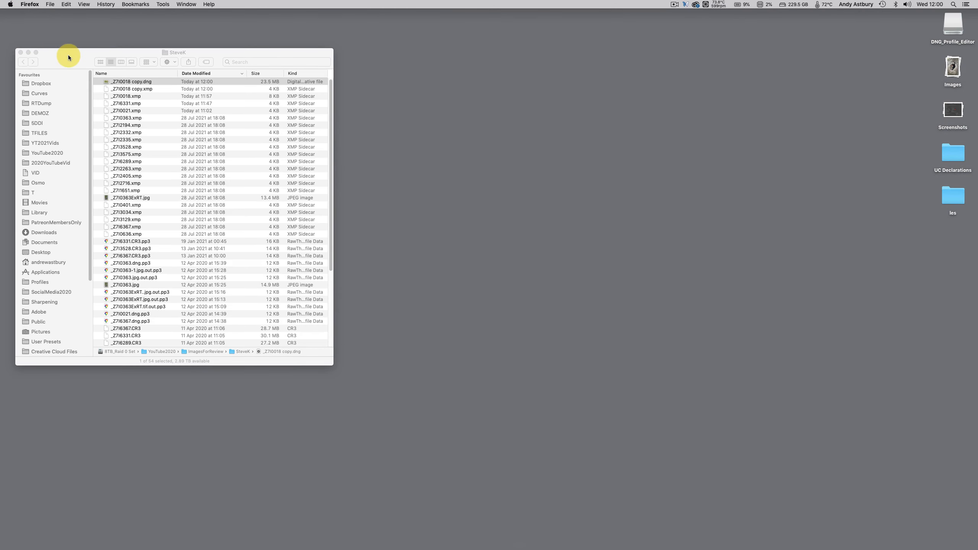
drag(69, 57, 384, 93)
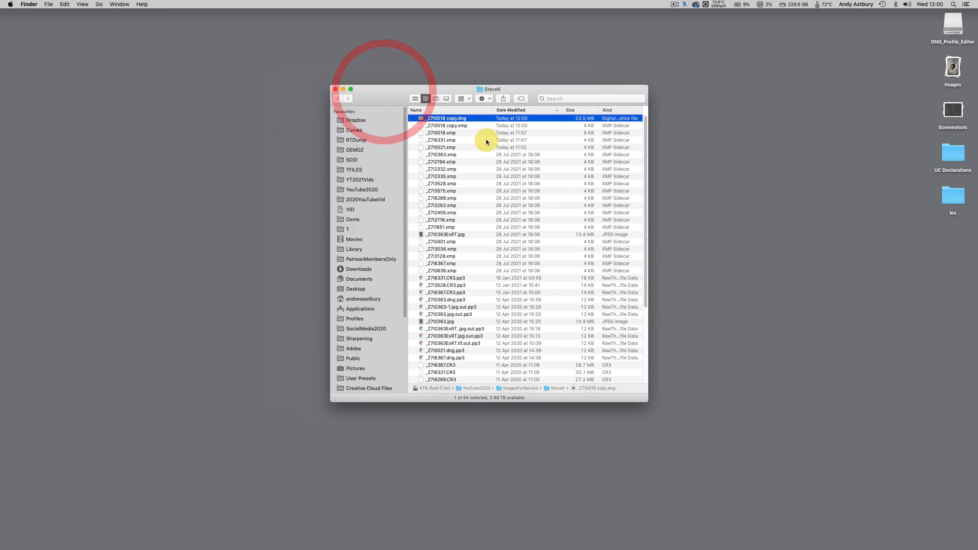
drag(463, 120, 795, 162)
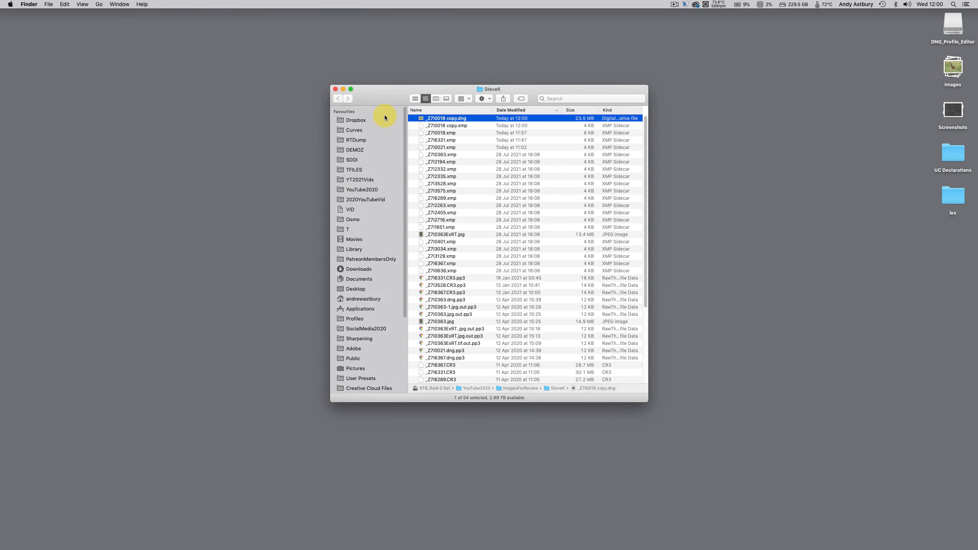
click(335, 89)
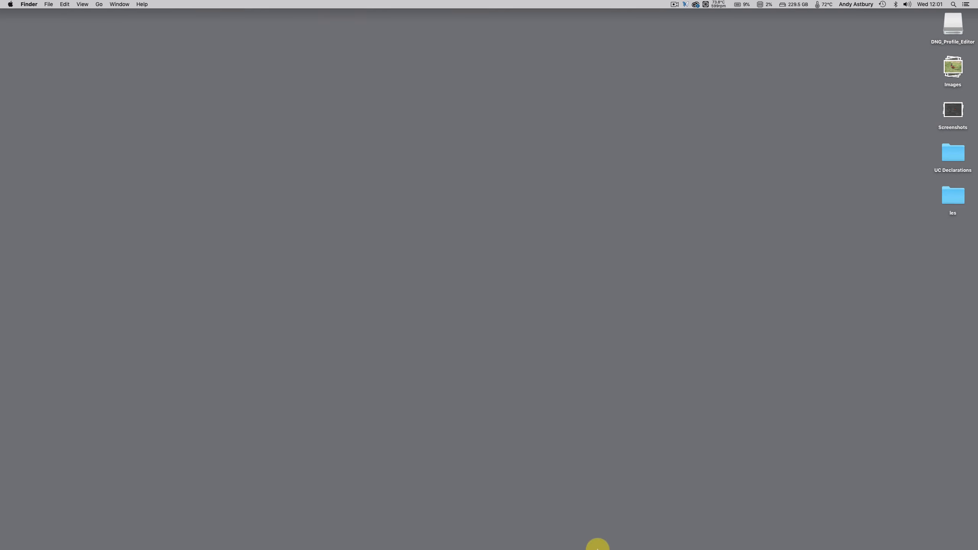
Step: Launch DNG Profile Editor
mouse_move(604, 544)
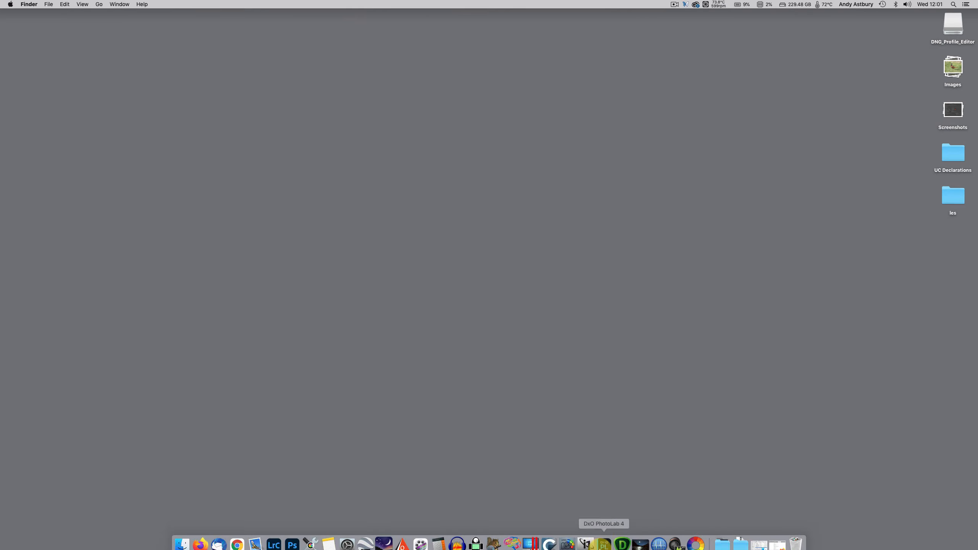
click(569, 539)
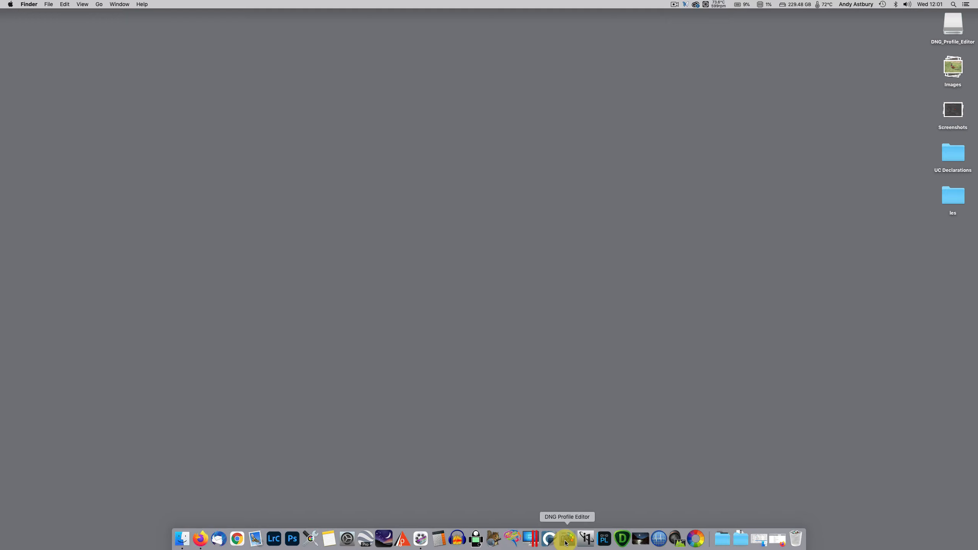
click(565, 541)
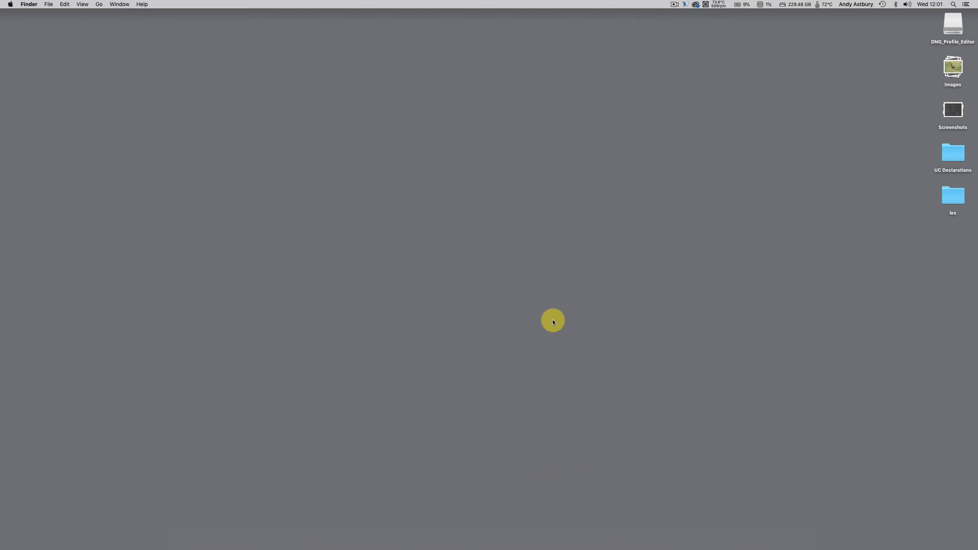
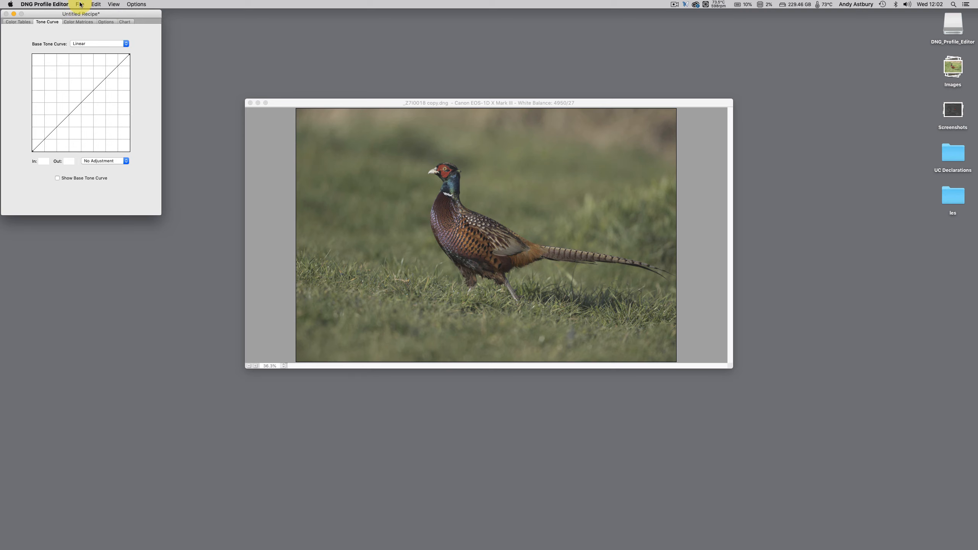
Step: Start exporting the Canon EOS-1D X Mark III profile and name the file Canon EOS-1D X Mark III.dcp
click(80, 5)
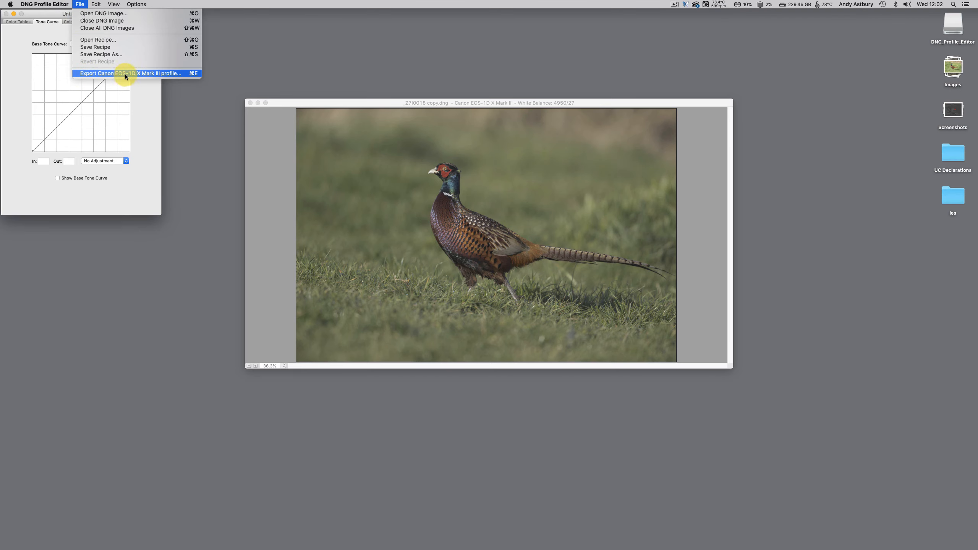
click(166, 75)
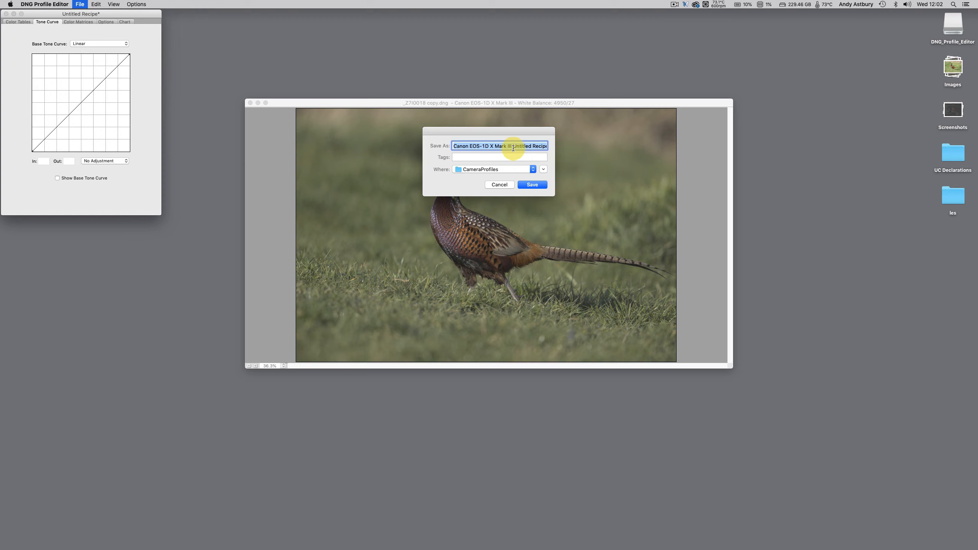
drag(513, 147, 557, 151)
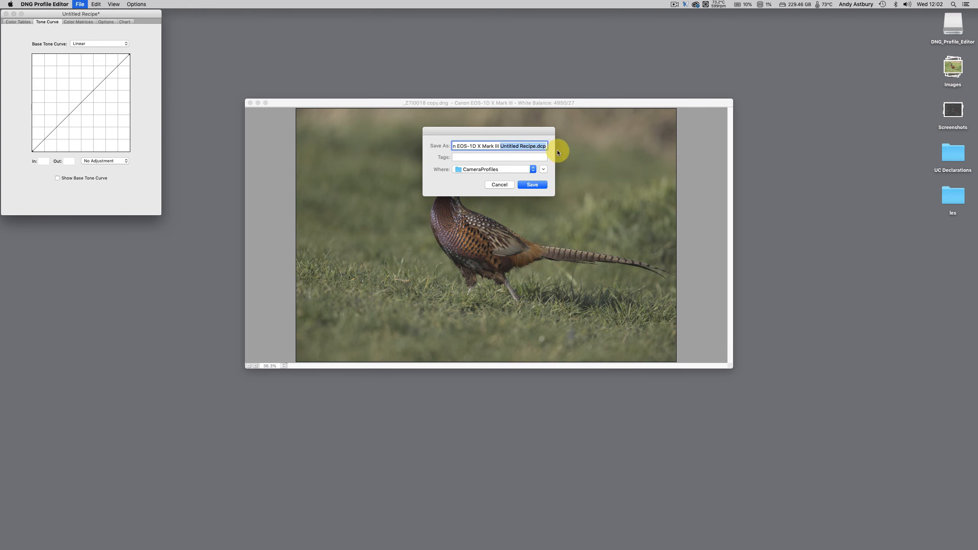
click(532, 148)
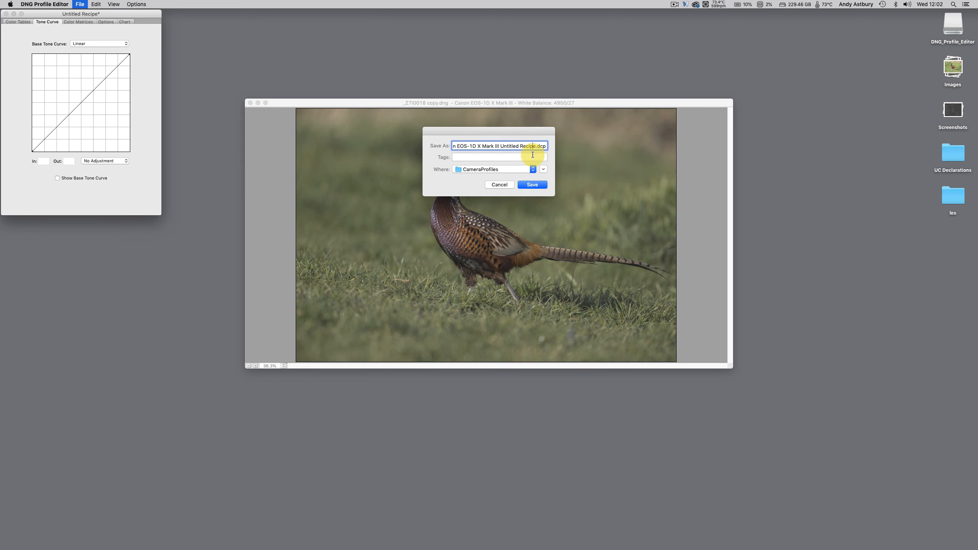
key(Right)
key(Right)
key(BackSpace)
key(BackSpace)
key(BackSpace)
key(BackSpace)
key(BackSpace)
key(BackSpace)
key(BackSpace)
key(BackSpace)
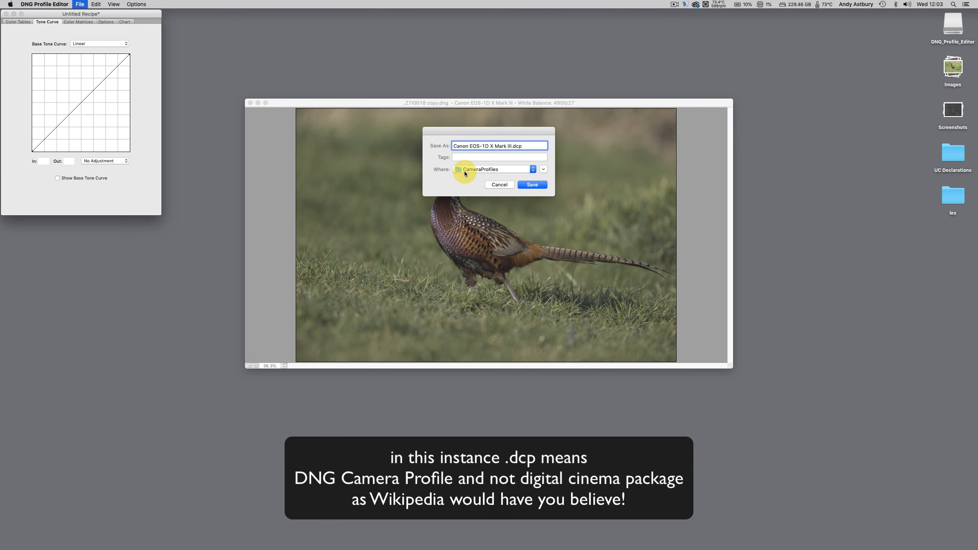
Step: Save the exported profile in the CameraProfiles folder and dismiss the success message
click(534, 173)
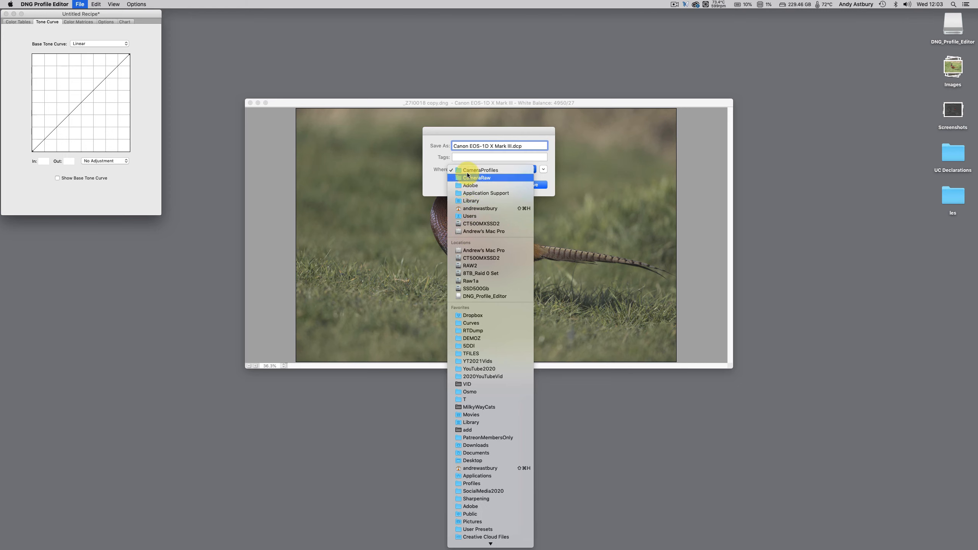
click(544, 176)
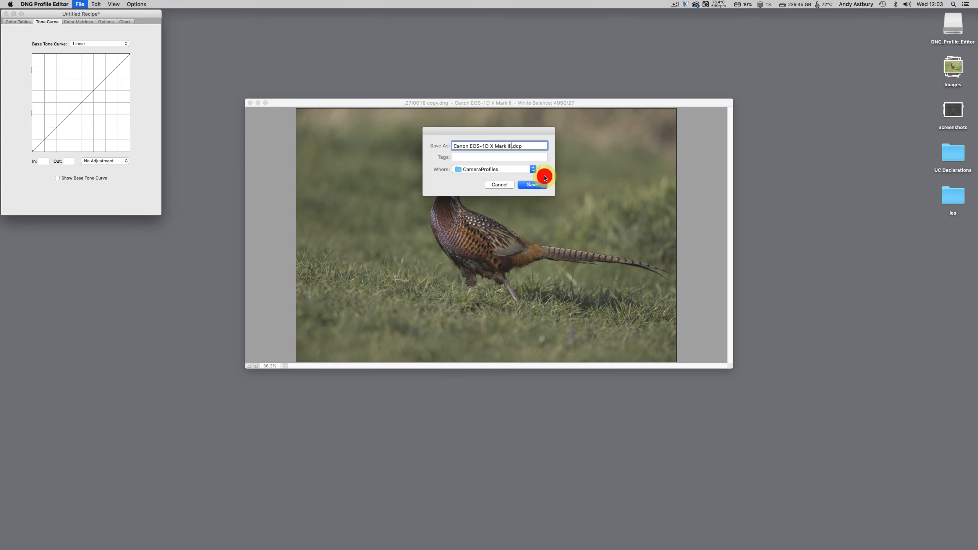
click(532, 185)
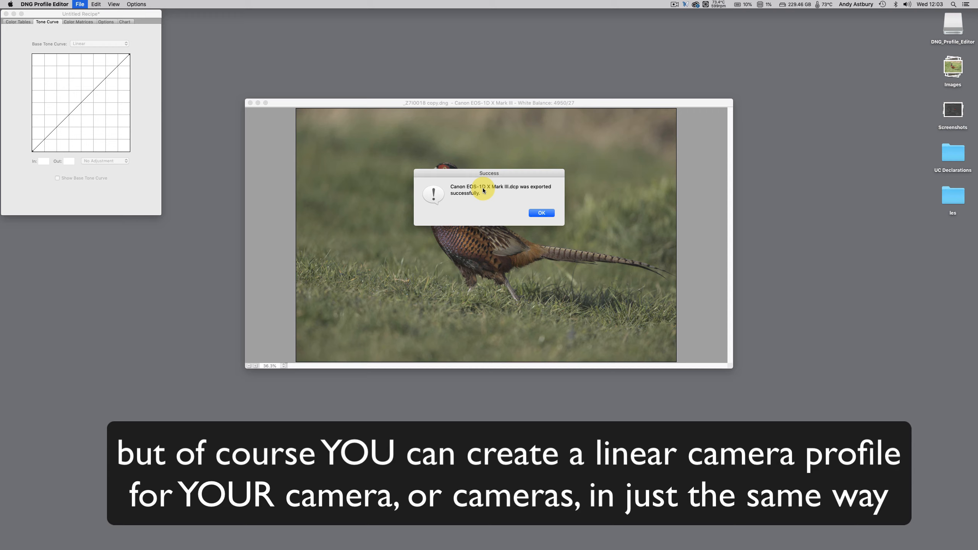
click(543, 213)
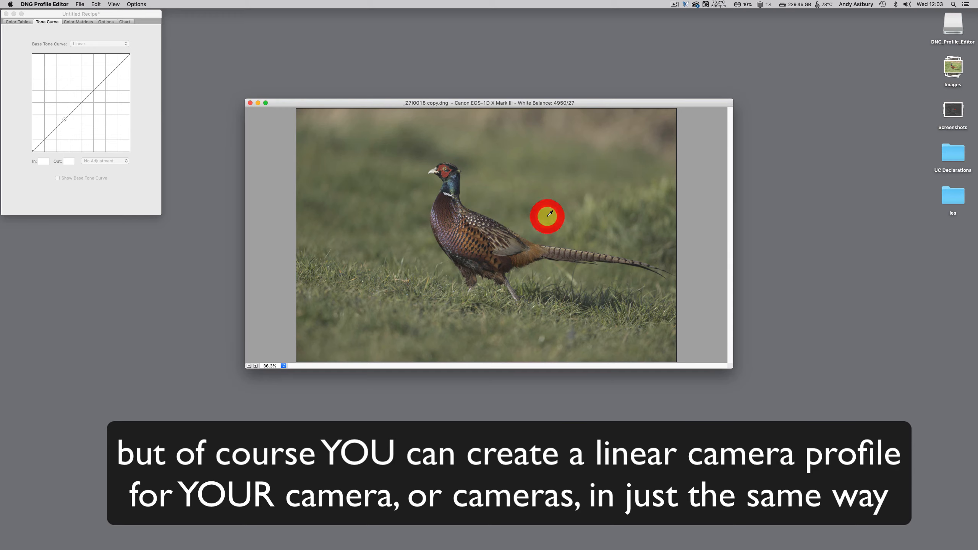
Step: Quit DNG Profile Editor without saving the untitled recipe
click(44, 3)
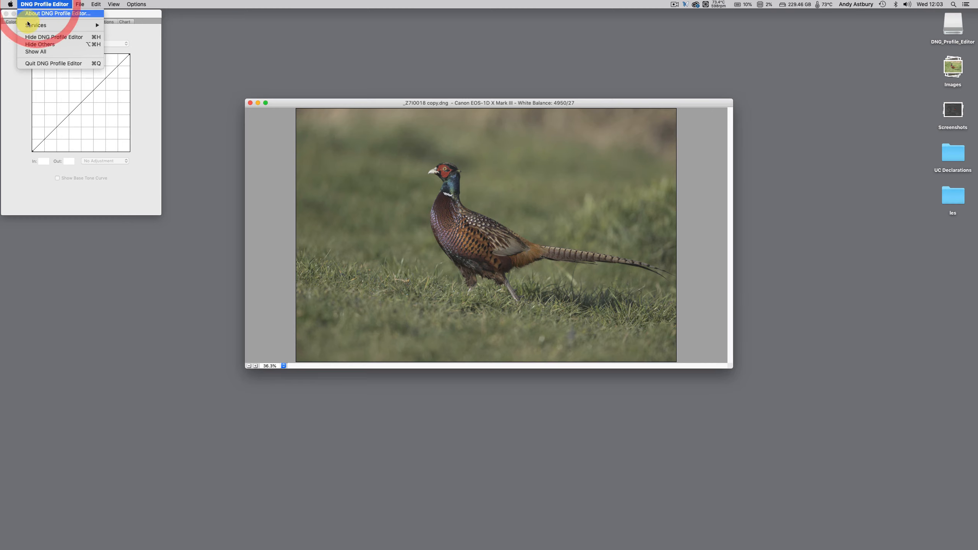
click(32, 65)
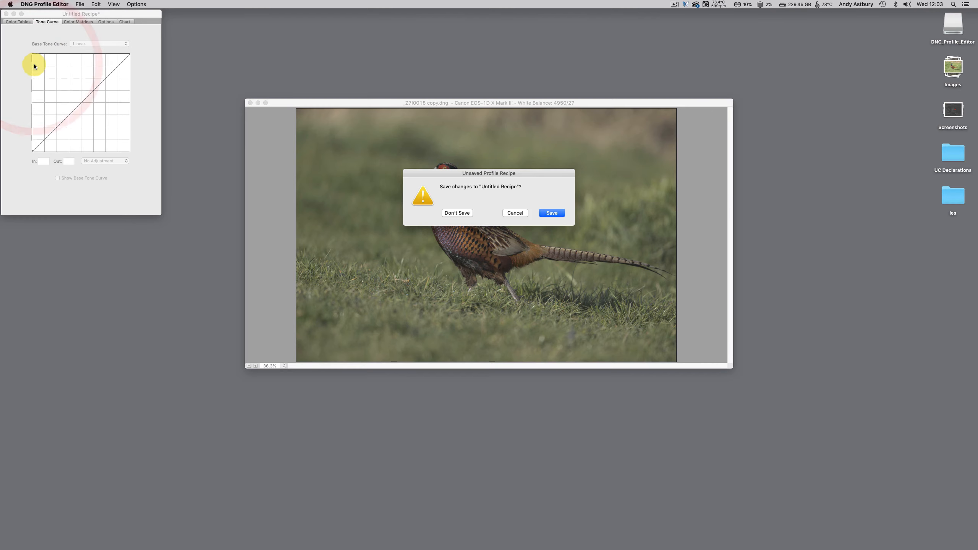
click(460, 213)
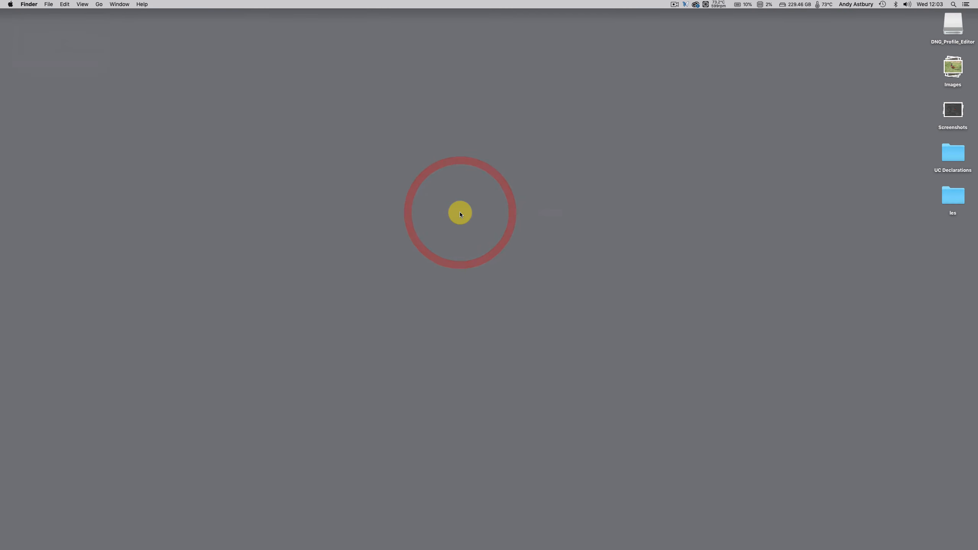
Step: Launch Lightroom Classic and filter All Photographs by metadata to the Canon EOS-1D X Mark III camera
mouse_move(436, 548)
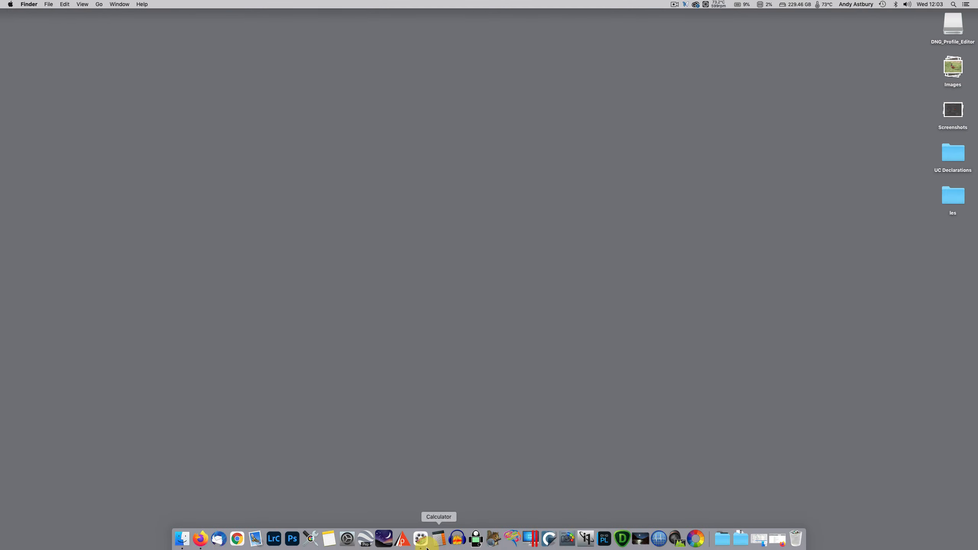
click(274, 540)
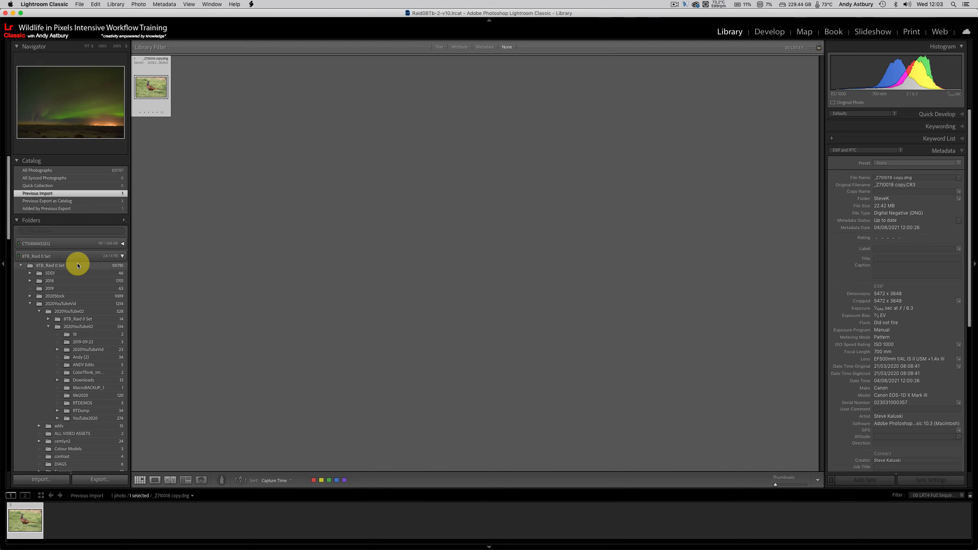
click(116, 170)
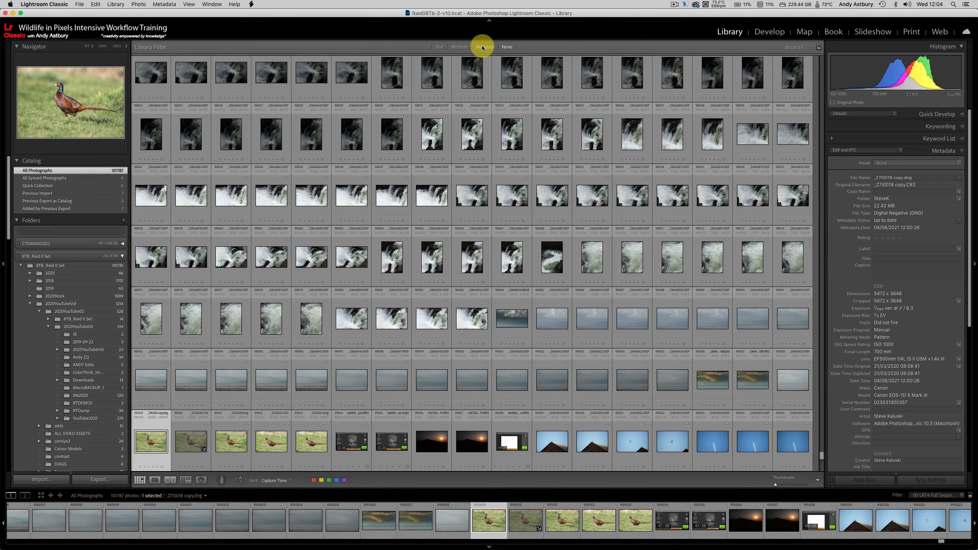
click(482, 47)
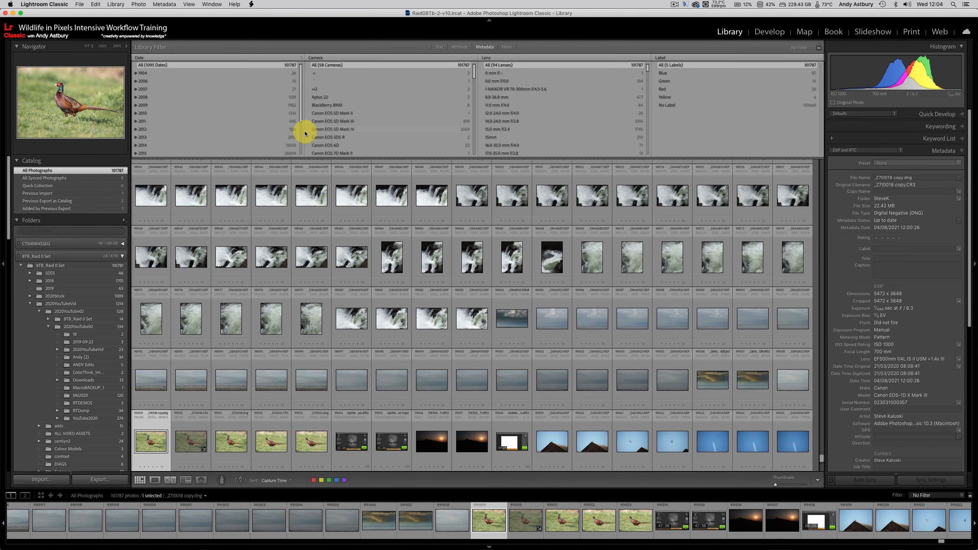
scroll(342, 117, down, 5)
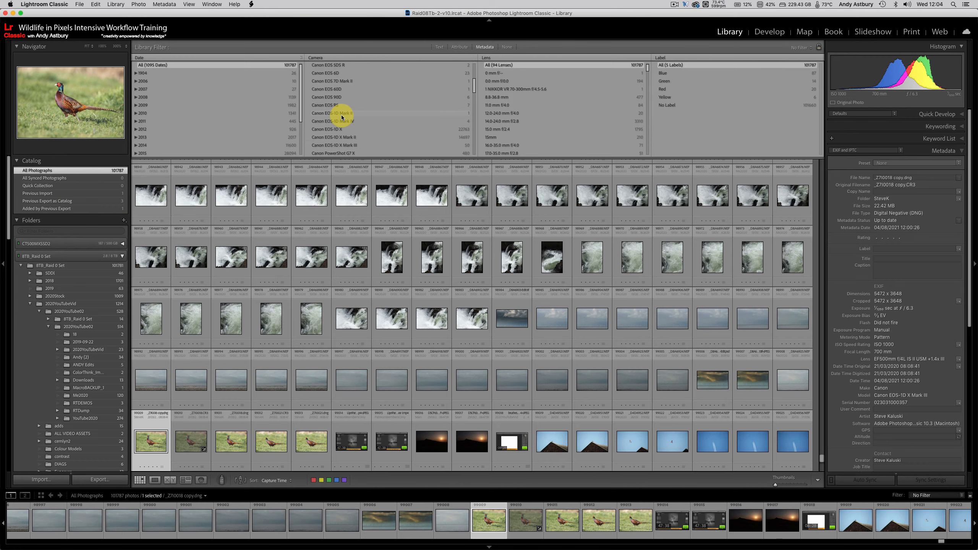
click(340, 145)
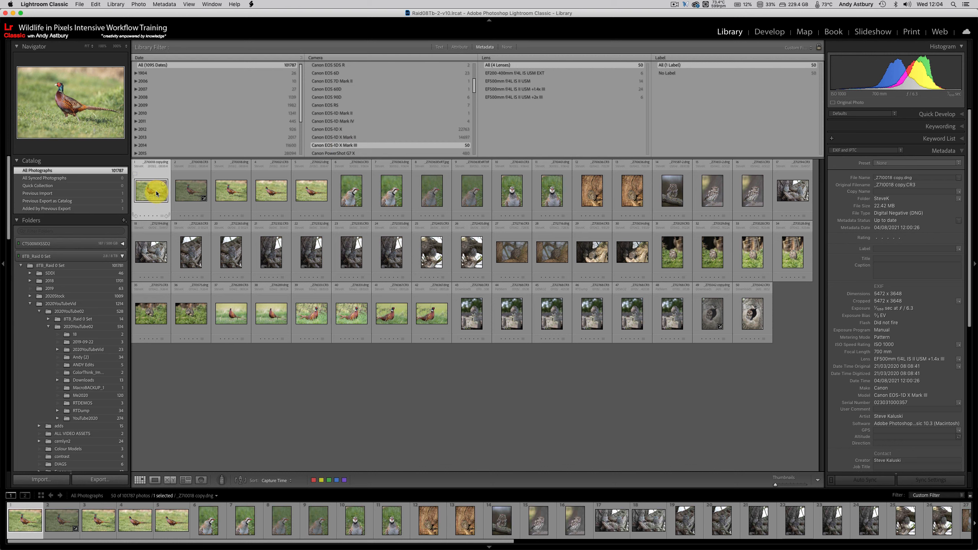
Step: Open the original pheasant raw file, the CR3 beside the DNG copy, in the Develop module
mouse_move(156, 193)
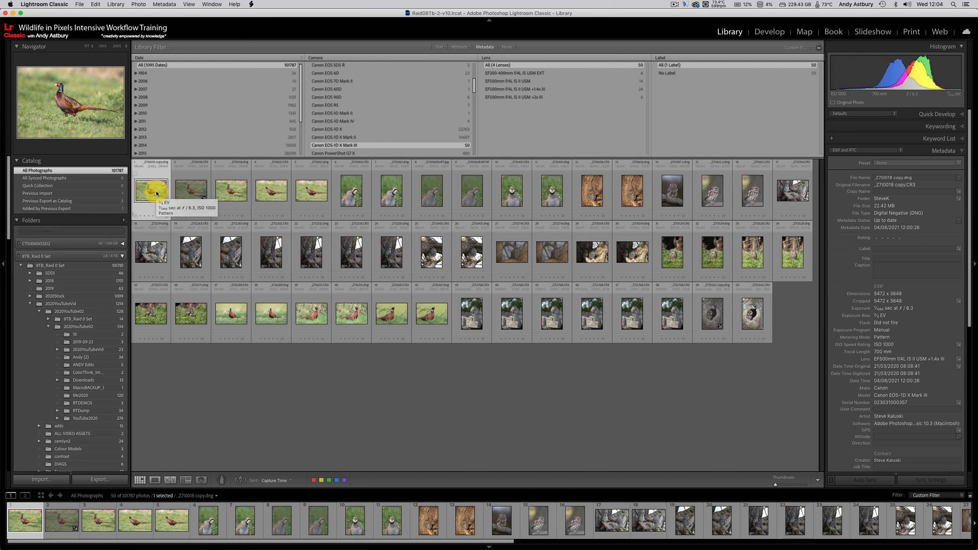
click(192, 192)
double_click(192, 191)
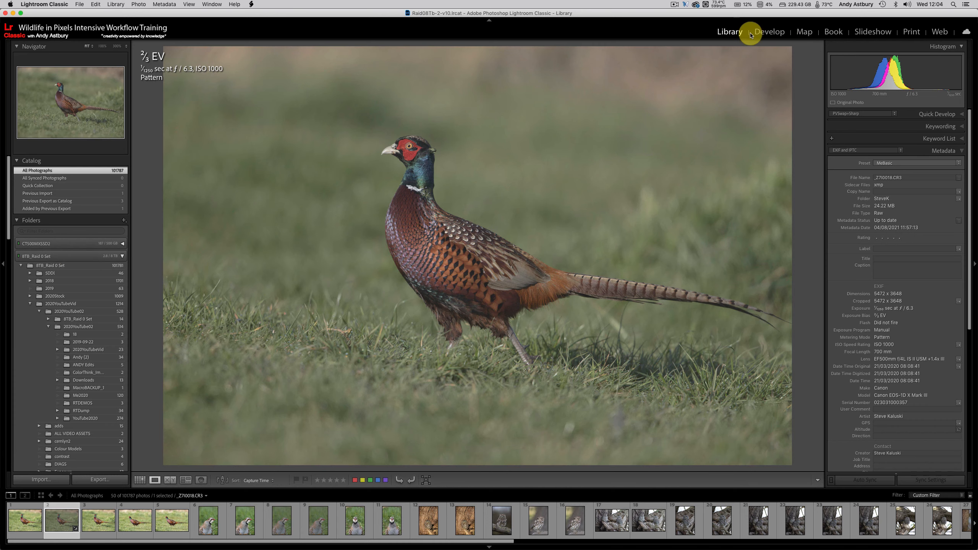
click(777, 34)
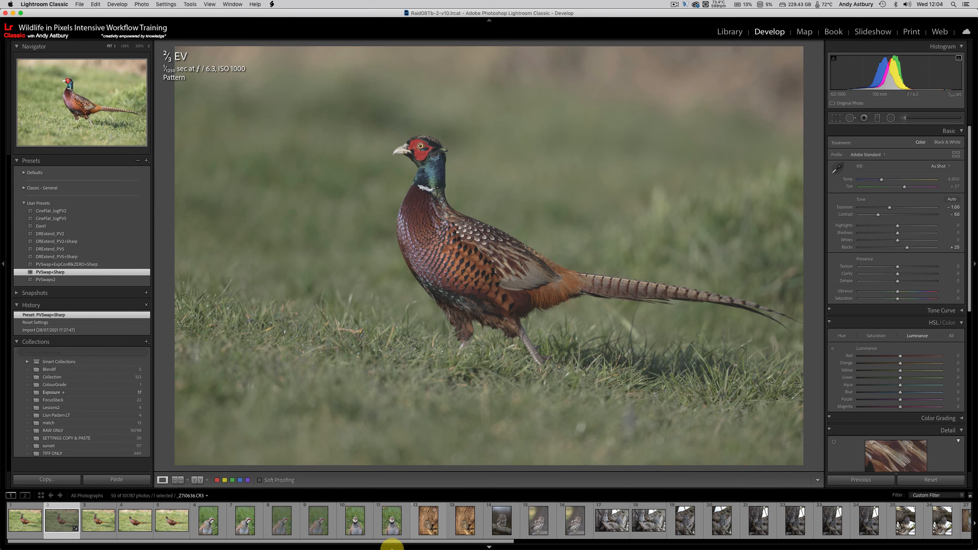
Step: Switch to Firefox to view the YouTube channel's video page, and return to Lightroom Classic
mouse_move(387, 546)
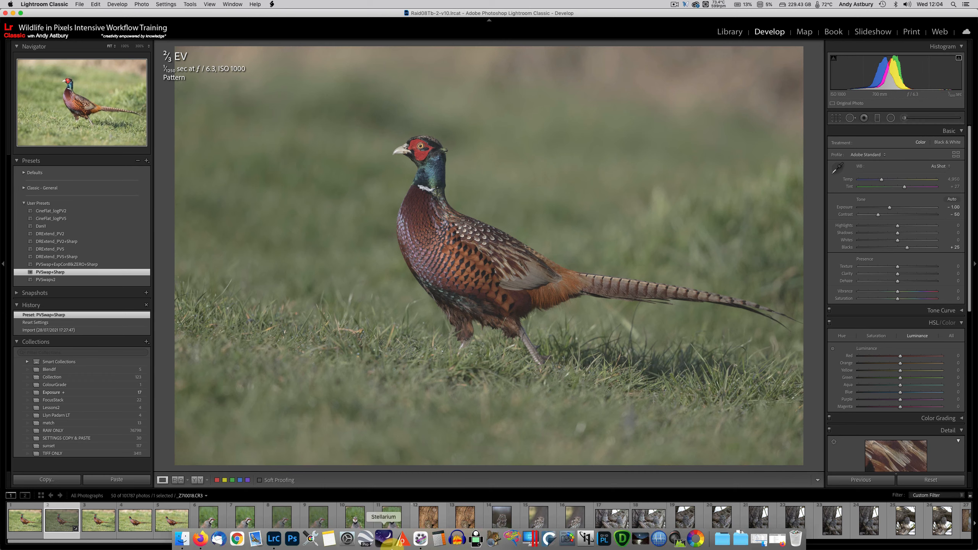
click(193, 543)
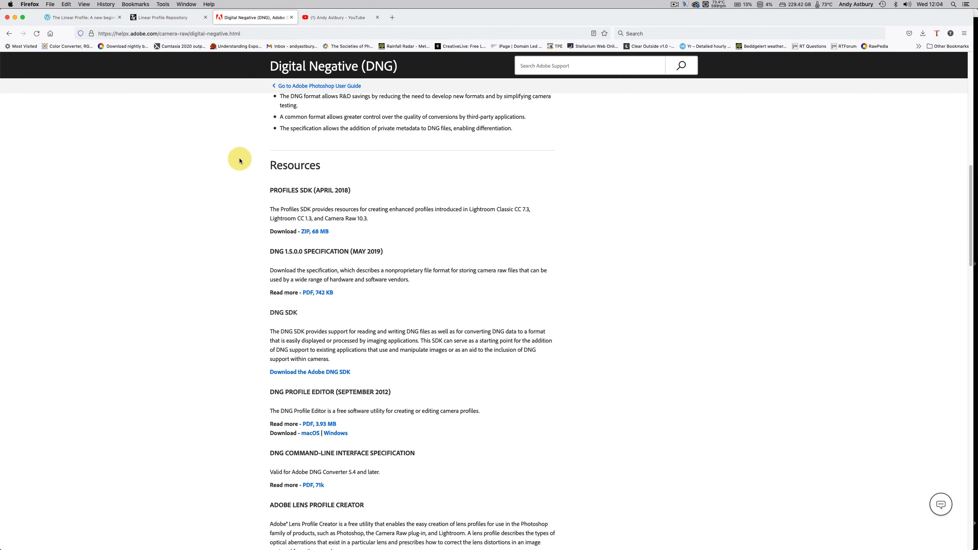
click(339, 18)
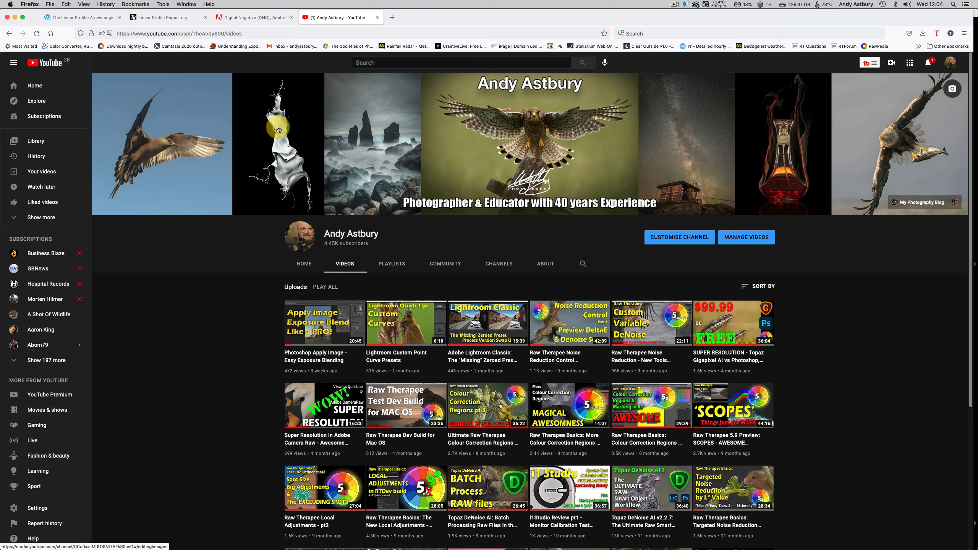
mouse_move(275, 548)
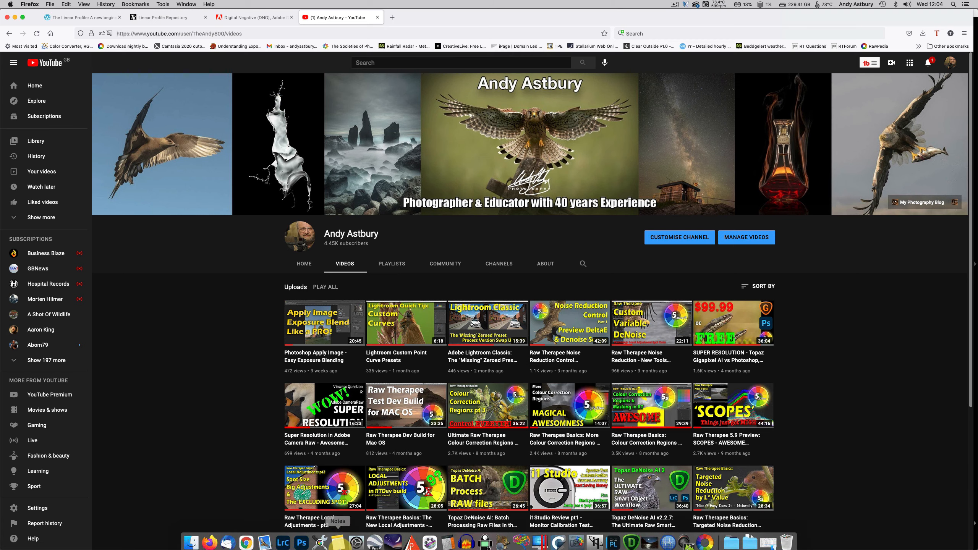
click(283, 539)
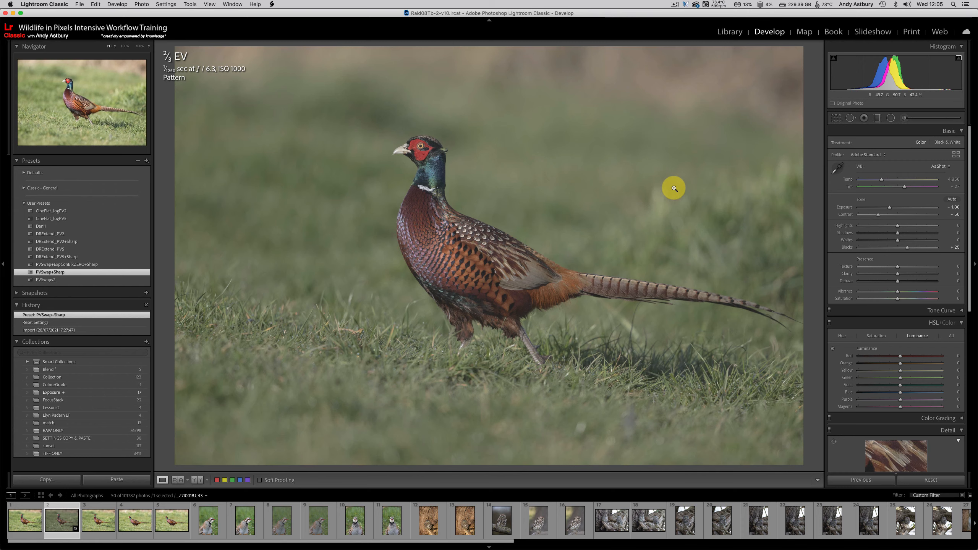
Step: Reset the pheasant photo's develop settings and open the Profile Browser
mouse_move(589, 202)
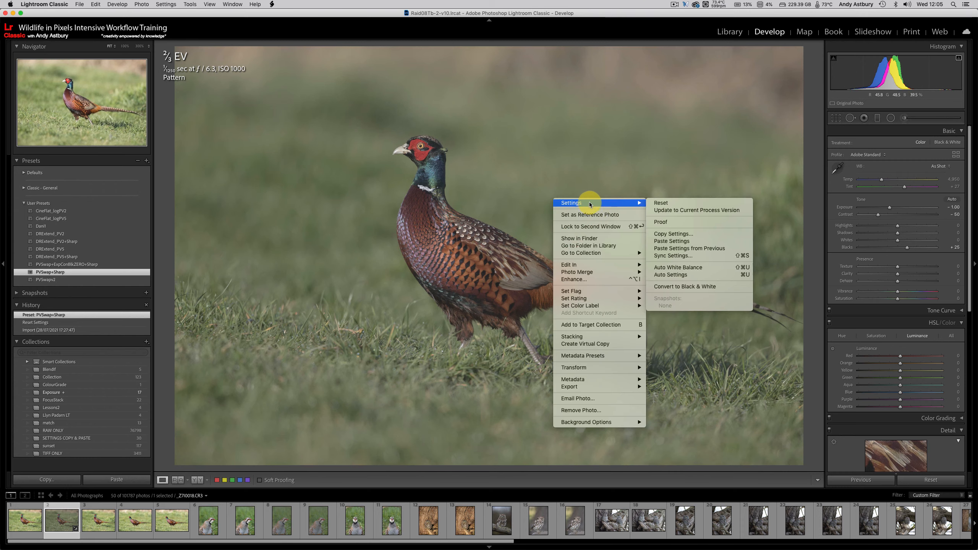
click(669, 203)
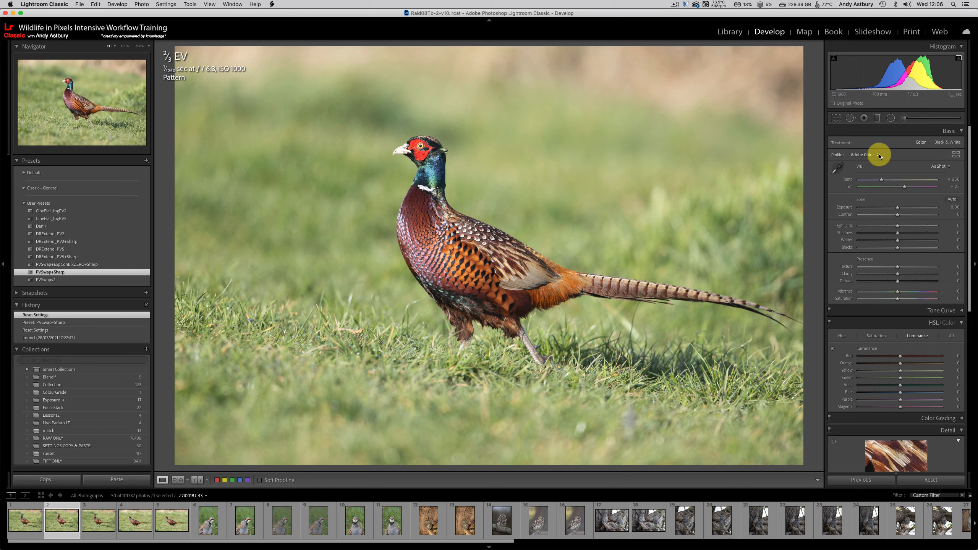
click(955, 155)
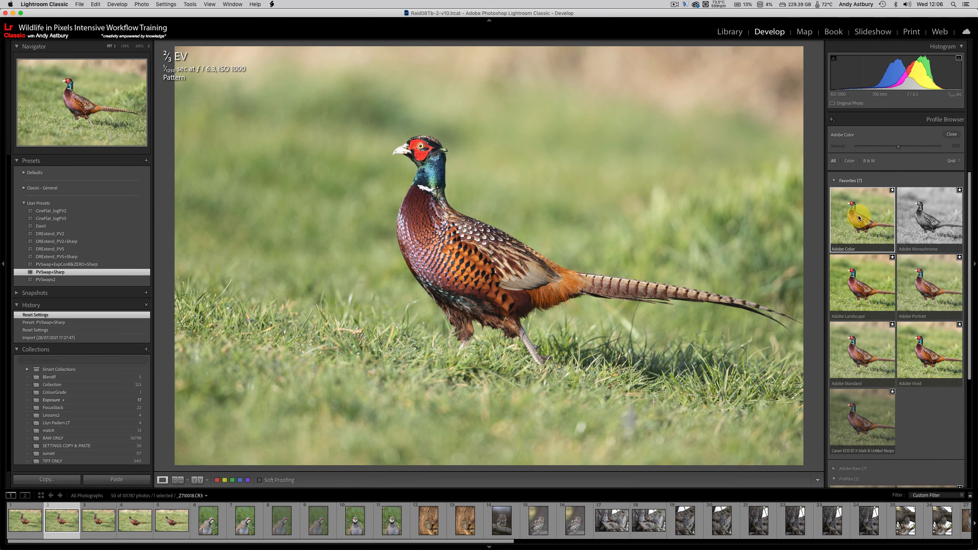
Step: In the Profiles group, remove Canon EOS-1D X Mark III Untitled Recipe from the favorites and add Canon EOS-1D X Mark III
scroll(920, 399, down, 3)
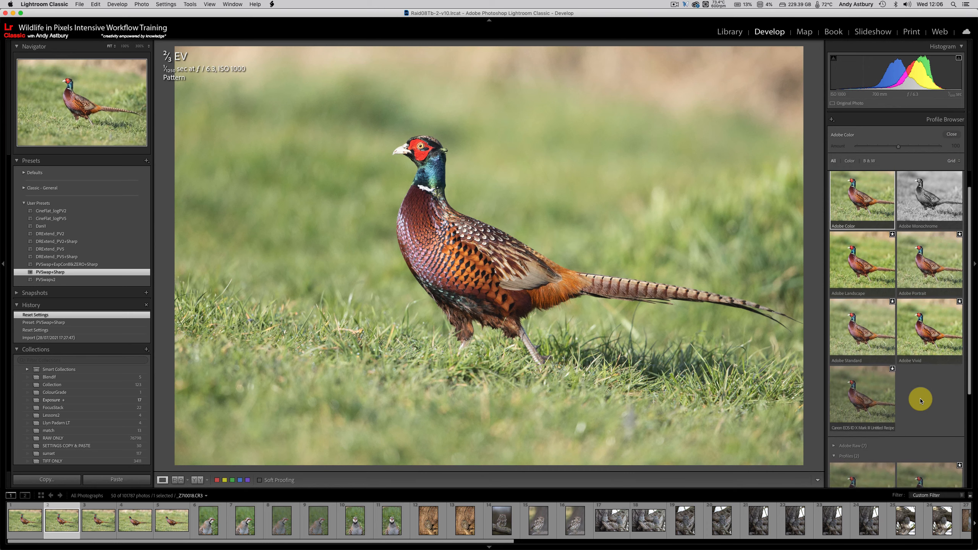
scroll(920, 399, down, 3)
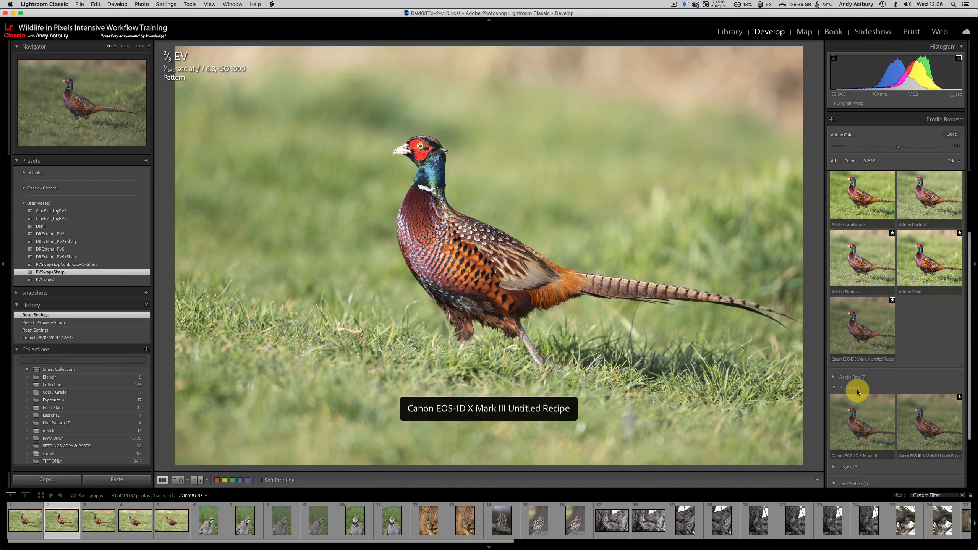
click(834, 388)
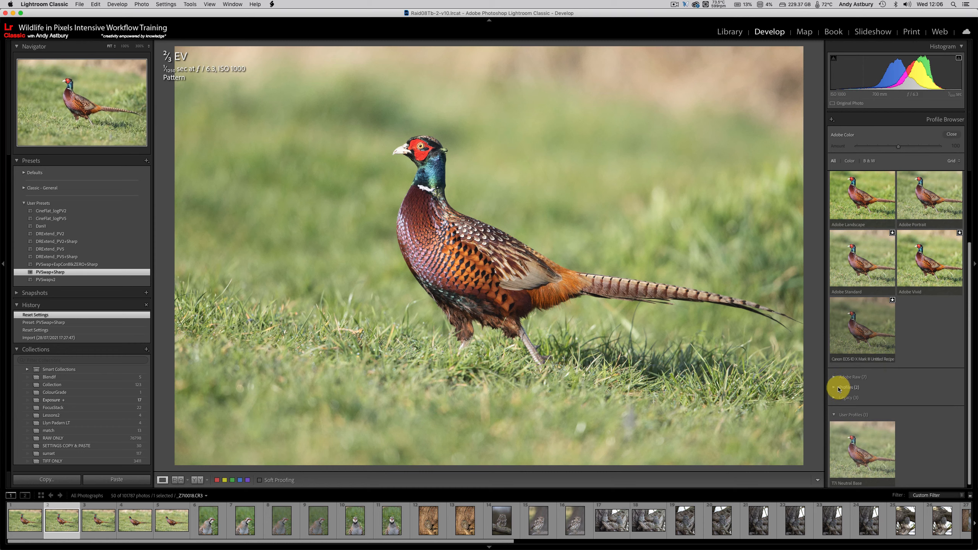
click(834, 388)
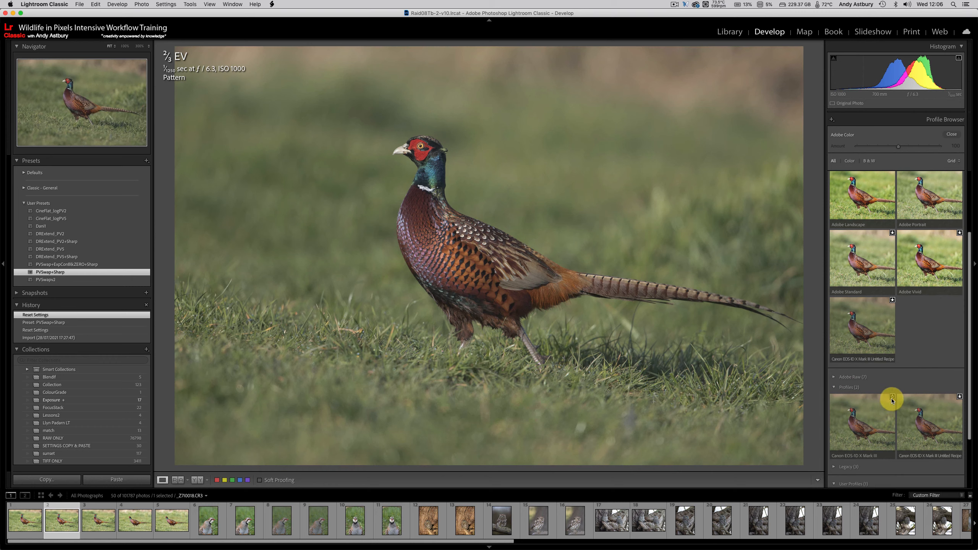
click(959, 398)
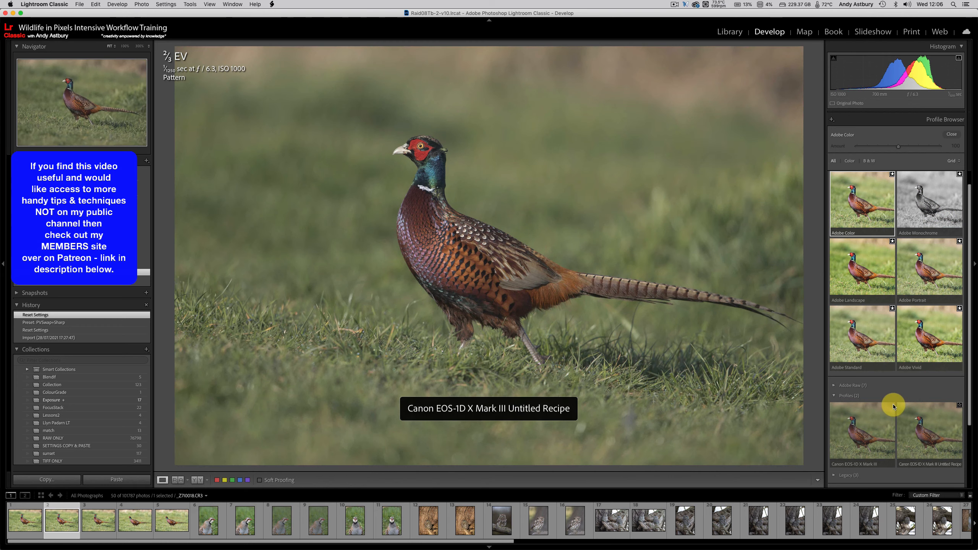
click(892, 406)
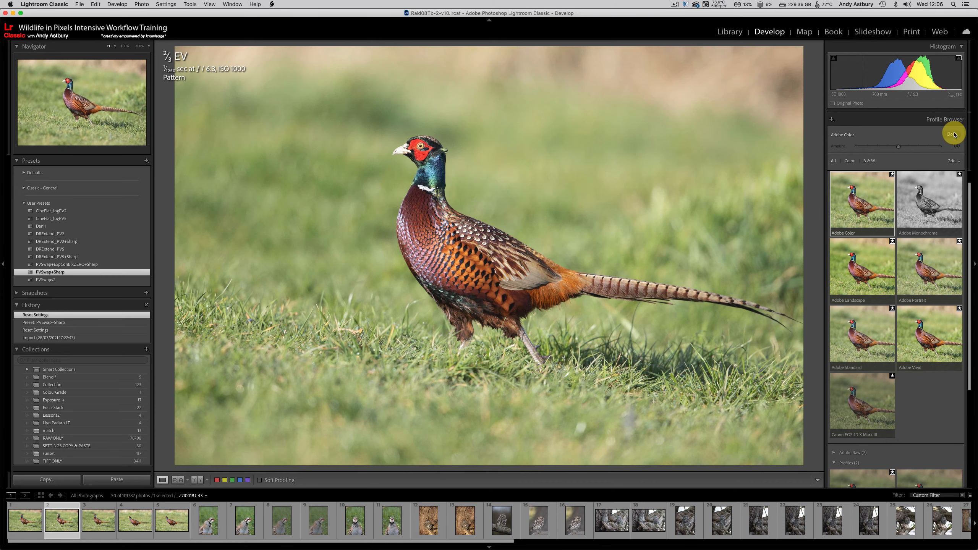
Step: Close the Profile Browser and apply the Canon EOS-1D X Mark III profile to the pheasant photo
click(952, 134)
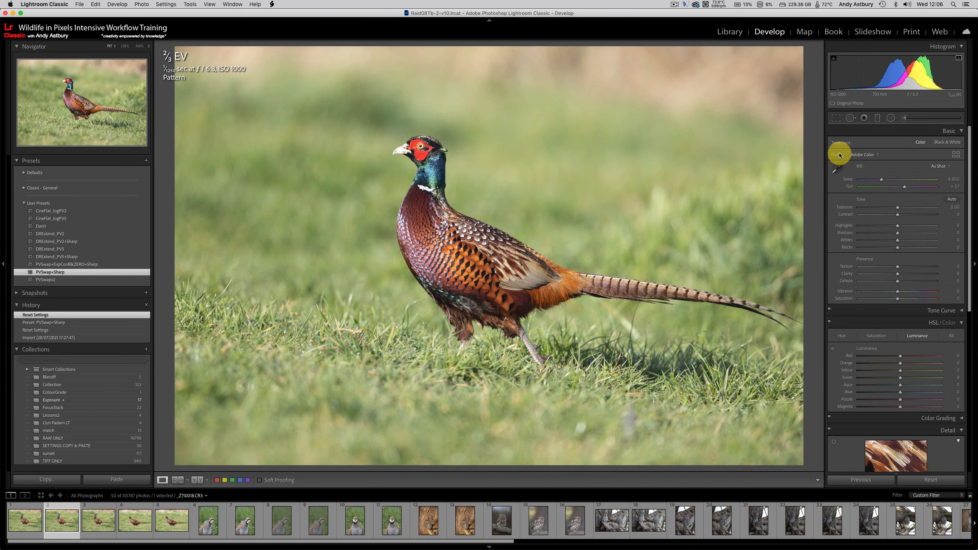
click(877, 154)
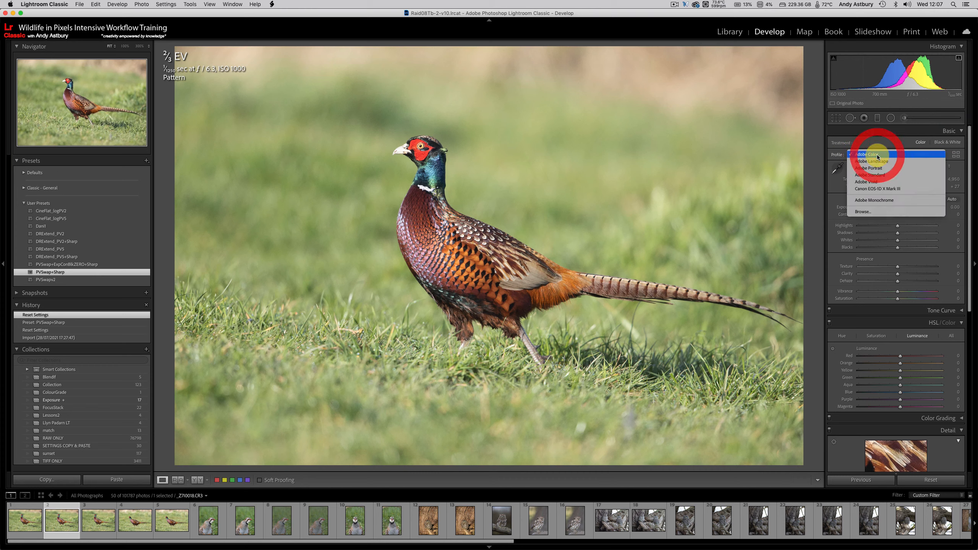
click(877, 191)
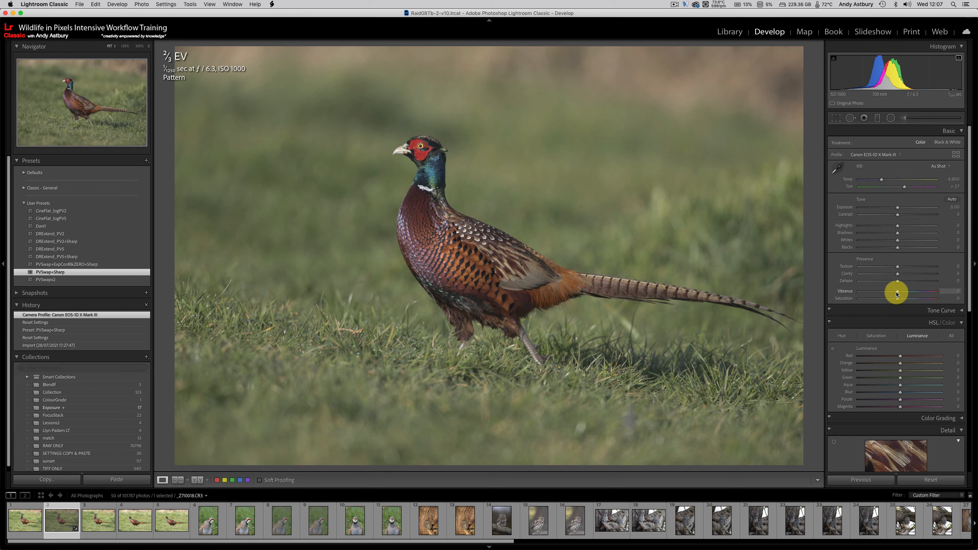
Step: Set Vibrance to +24, Exposure to +0.35, Highlights to -33 and Clarity to +5 on the pheasant photo
drag(897, 293, 909, 292)
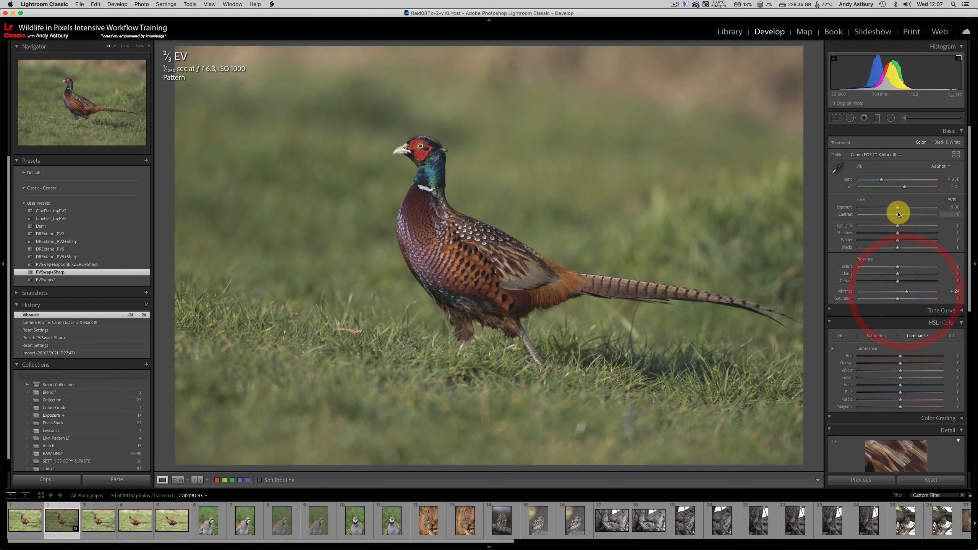
drag(897, 207, 886, 227)
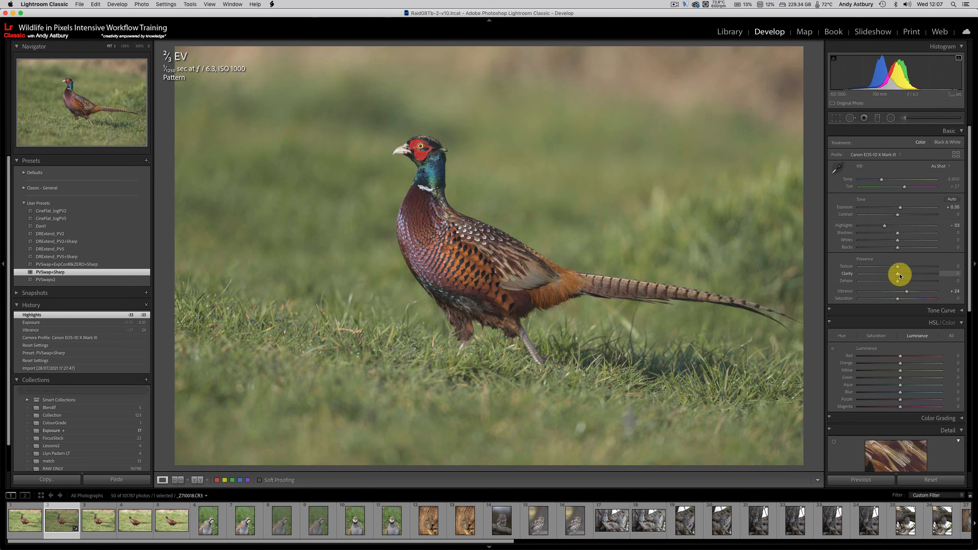
drag(898, 274, 901, 275)
Step: Brighten the grass and the bird's breast with targeted luminance: yellow +32, green +17, red +23, orange +21
click(832, 350)
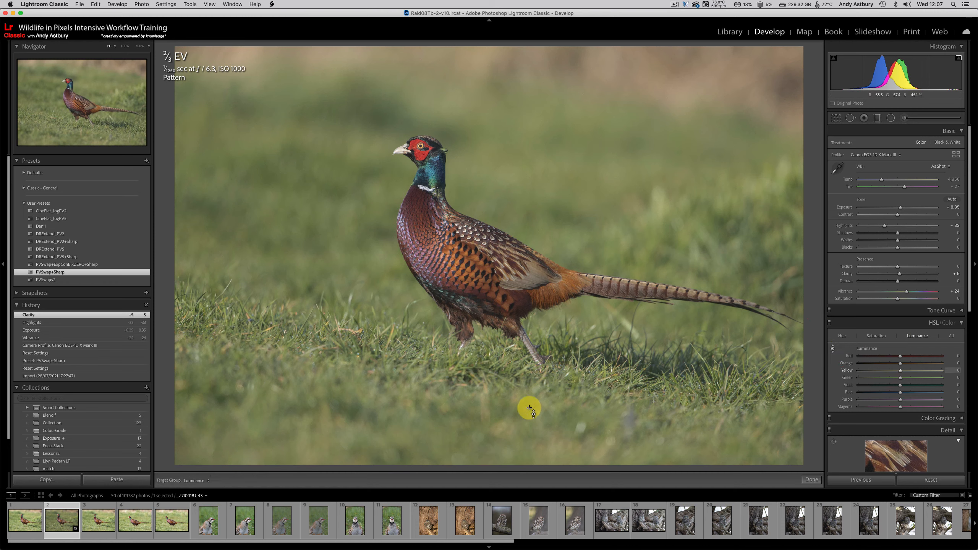
drag(409, 400, 409, 383)
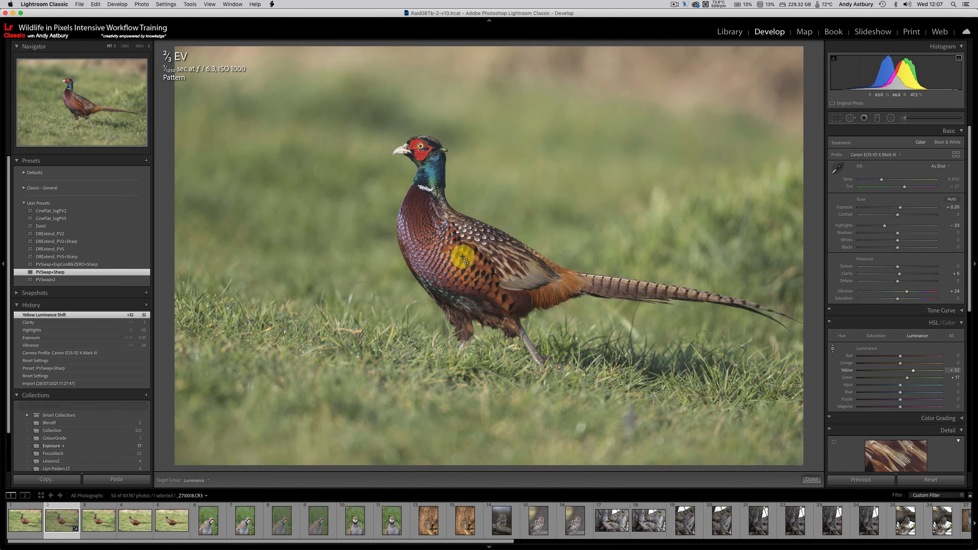
drag(416, 209, 416, 196)
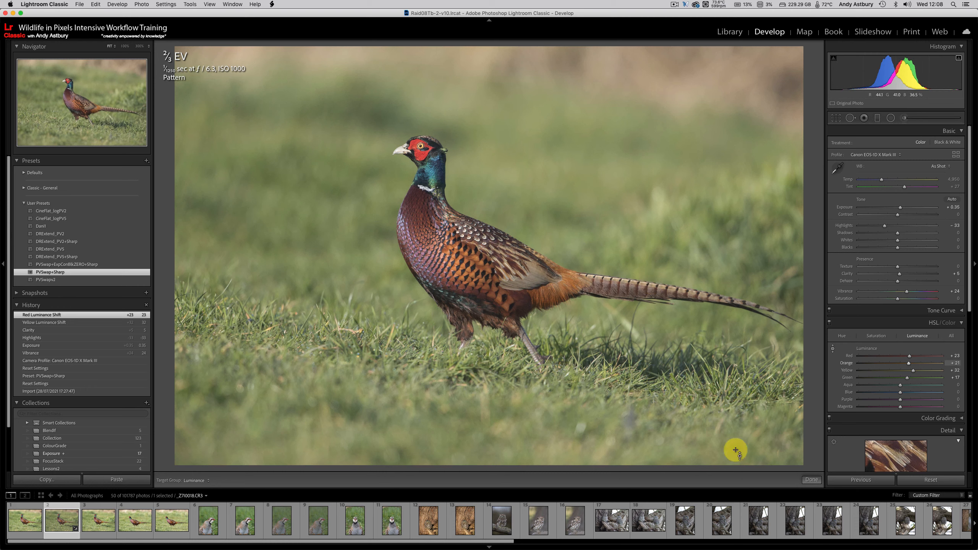
Step: Reset the photo's develop settings and leave the targeted luminance adjustment
click(930, 480)
click(811, 479)
click(634, 275)
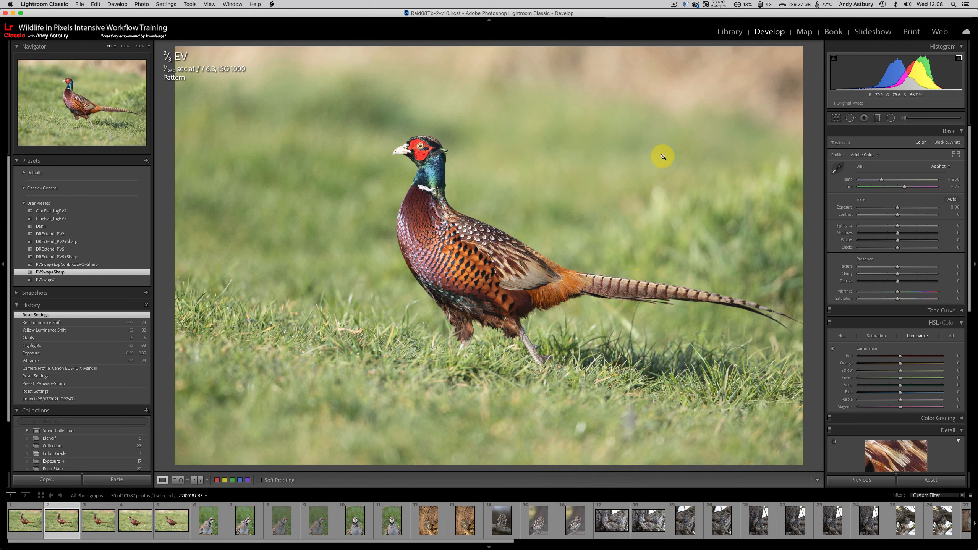
Step: Try flattening the photo with lower Contrast, the pvswap point curve at Contrast -41, and the PVSwap+Sharp preset
drag(898, 214, 861, 215)
double_click(861, 215)
click(962, 311)
click(887, 432)
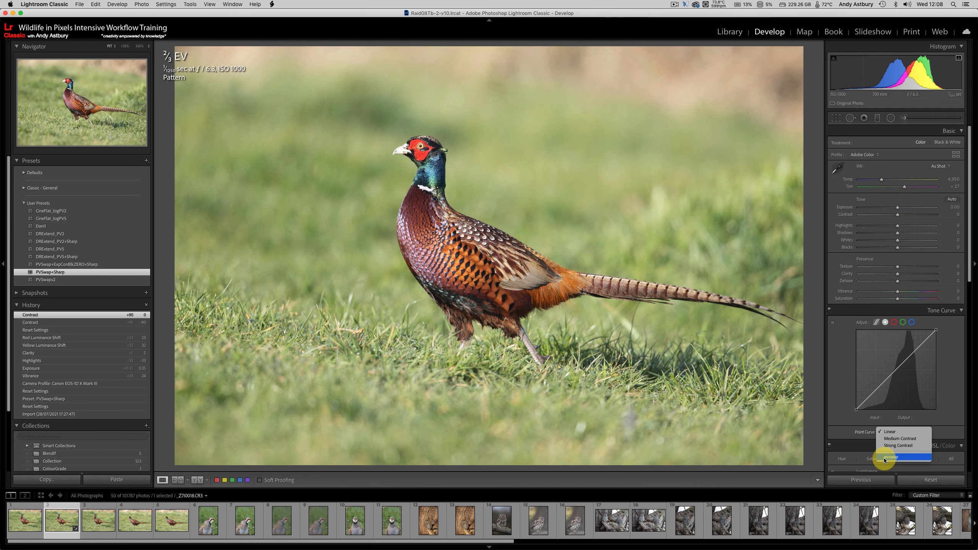
click(884, 459)
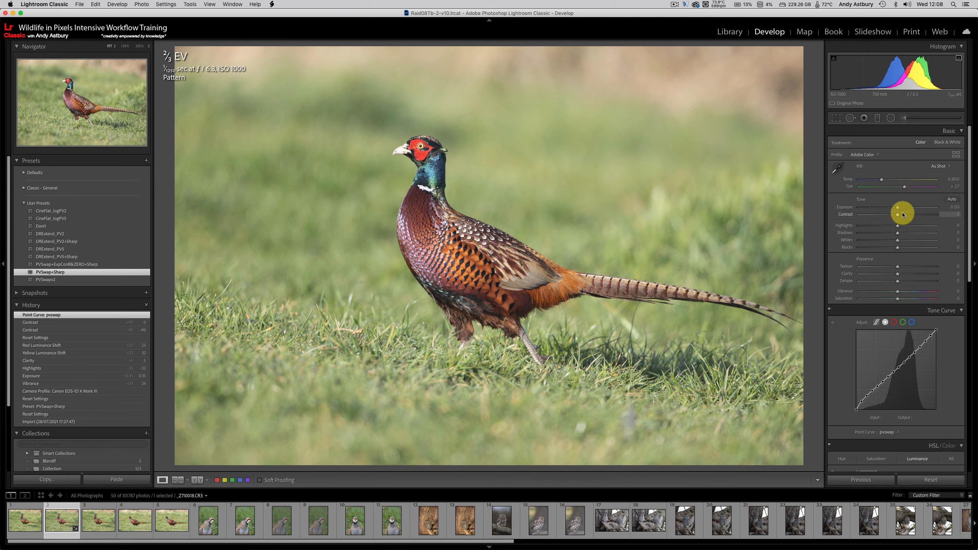
drag(900, 216, 881, 215)
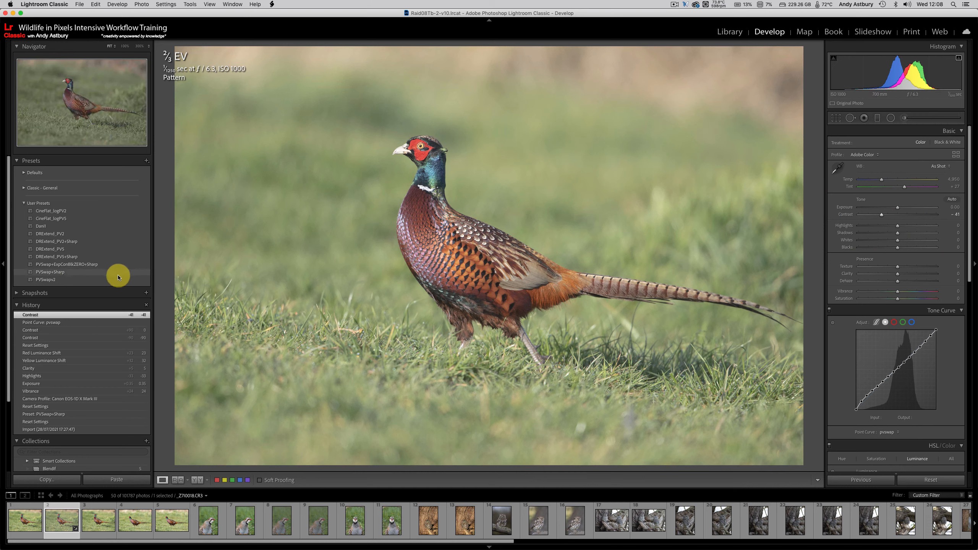
click(72, 274)
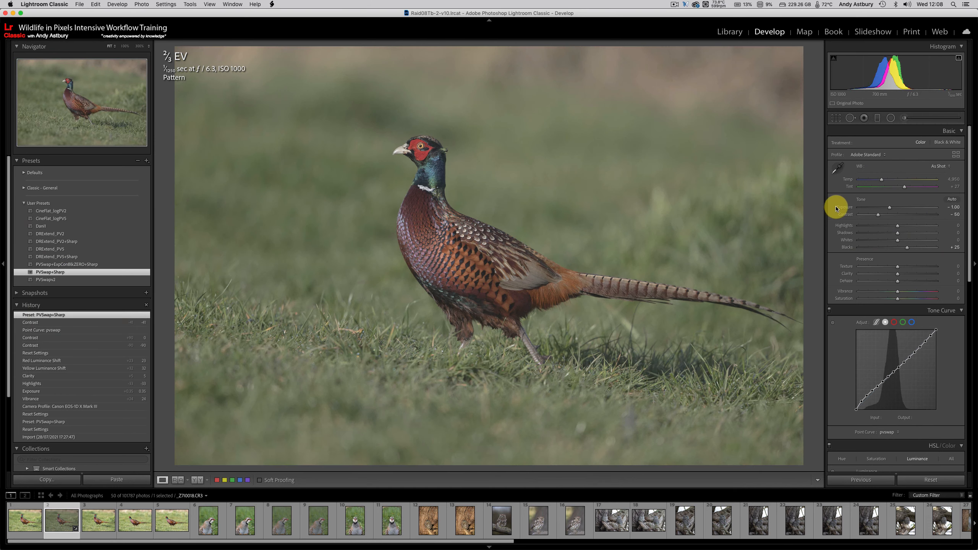
Step: Reset the photo's develop settings and apply the Canon EOS-1D X Mark III profile
key(super+shift+r)
click(867, 155)
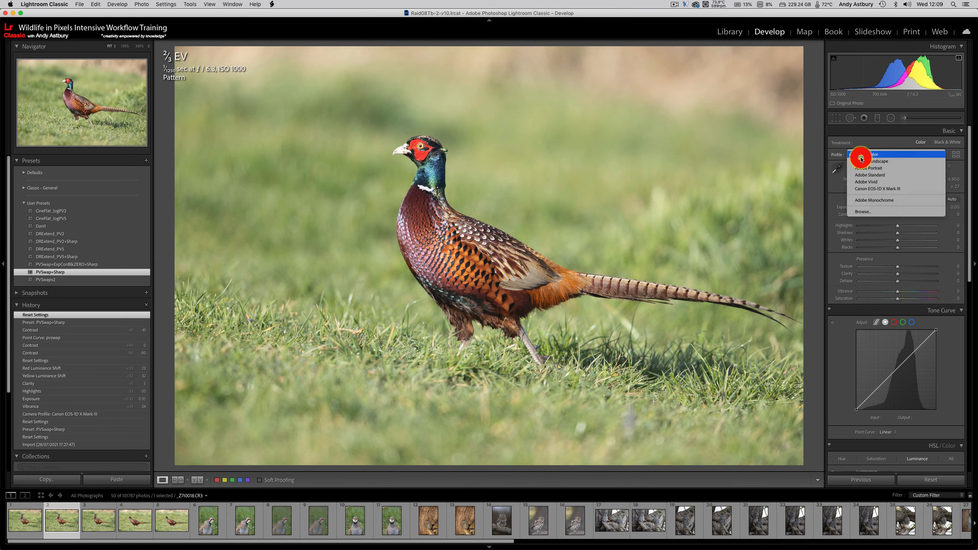
click(869, 189)
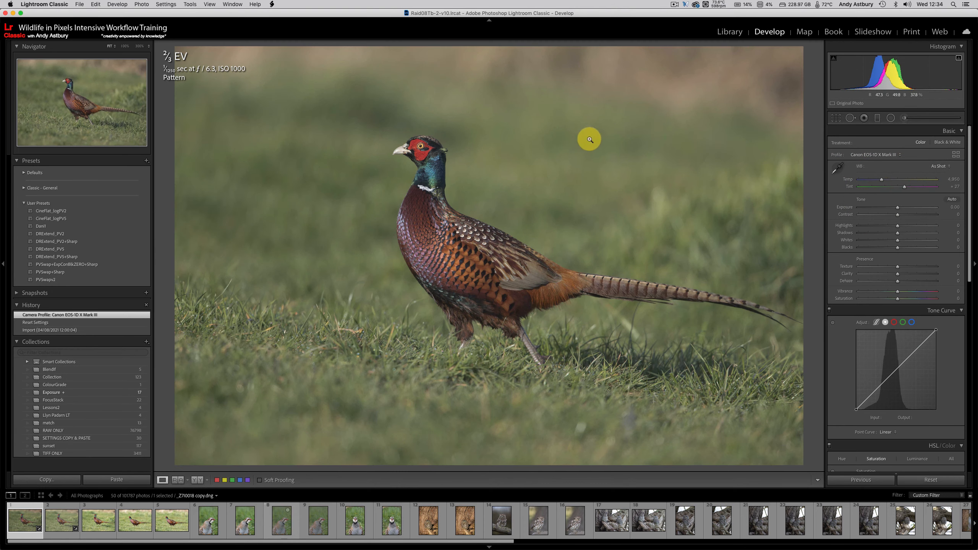
Step: On the DNG copy, collapse the Tone Curve section and set Exposure to +0.25, Vibrance to +10 and Clarity to +16
click(957, 311)
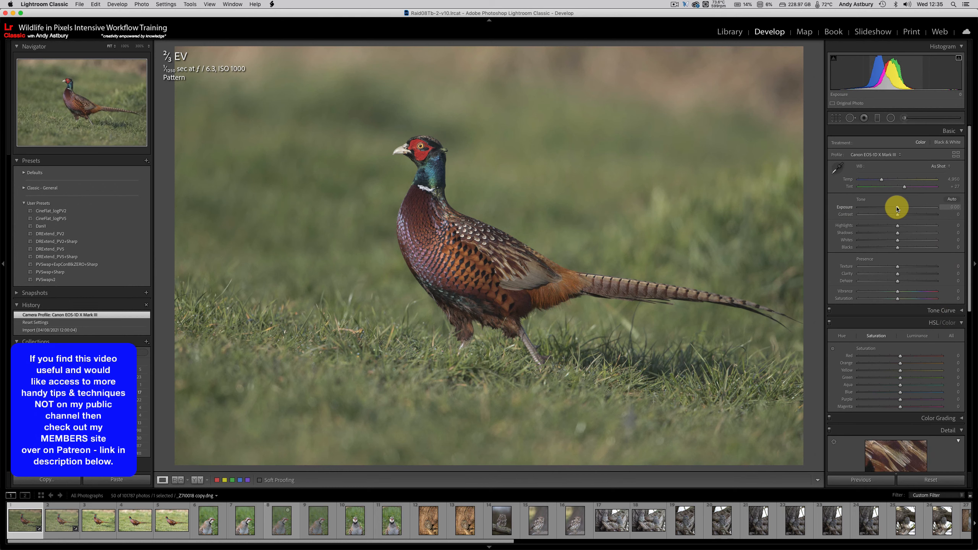
drag(897, 209, 899, 209)
drag(898, 291, 903, 276)
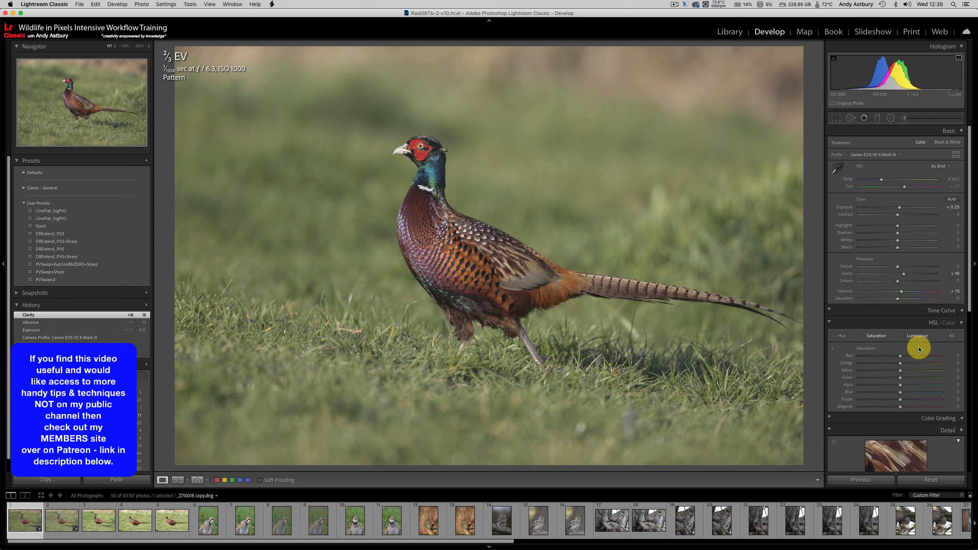
Step: Brighten the grass and the bird's neck with targeted luminance: yellow +15, green +6, red +8, orange +2
click(833, 349)
drag(641, 372, 641, 362)
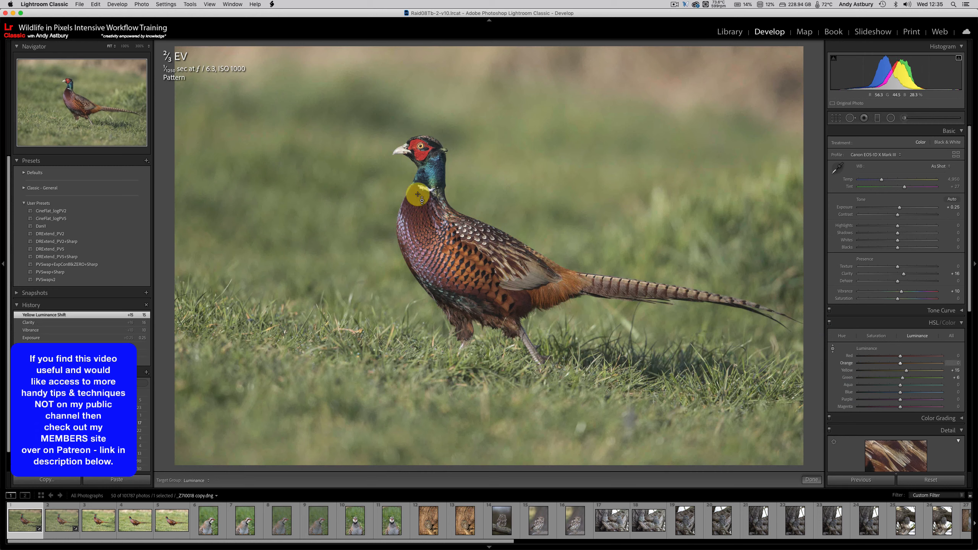
drag(419, 195, 420, 195)
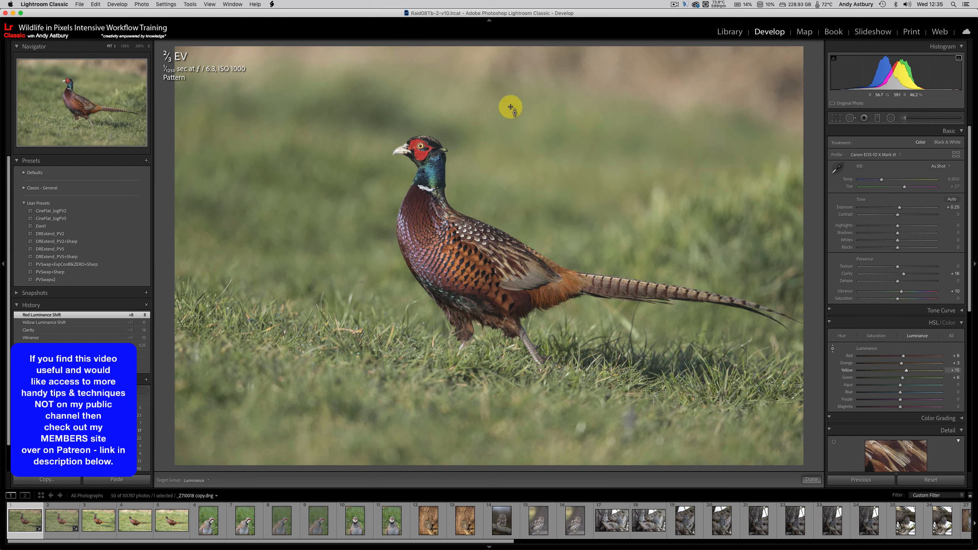
Step: Lower the yellow luminance gradually to +4
key(Down)
key(Down)
key(Down)
key(Down)
key(Down)
key(Down)
key(Down)
key(Down)
key(Down)
key(Down)
key(Down)
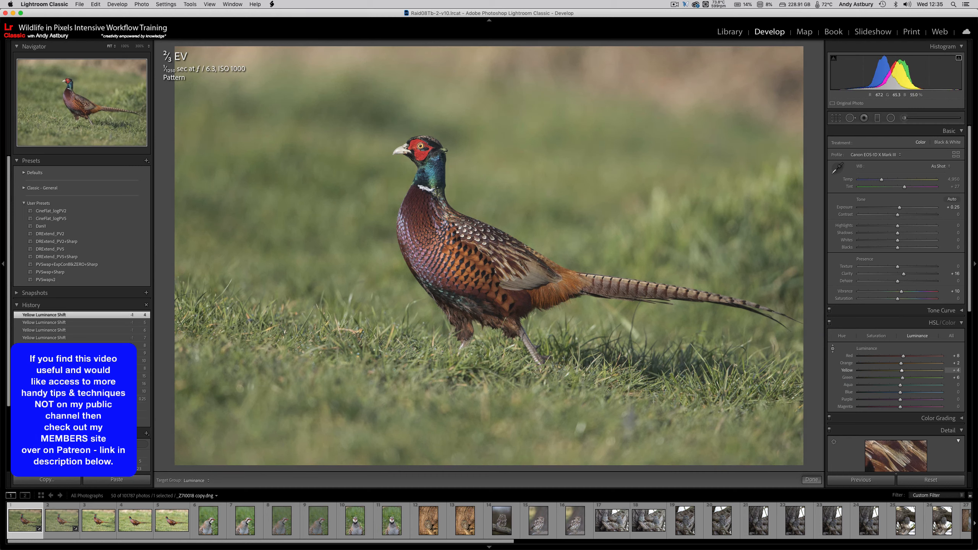
Step: Raise Clarity to +19 and Vibrance to +15
click(906, 274)
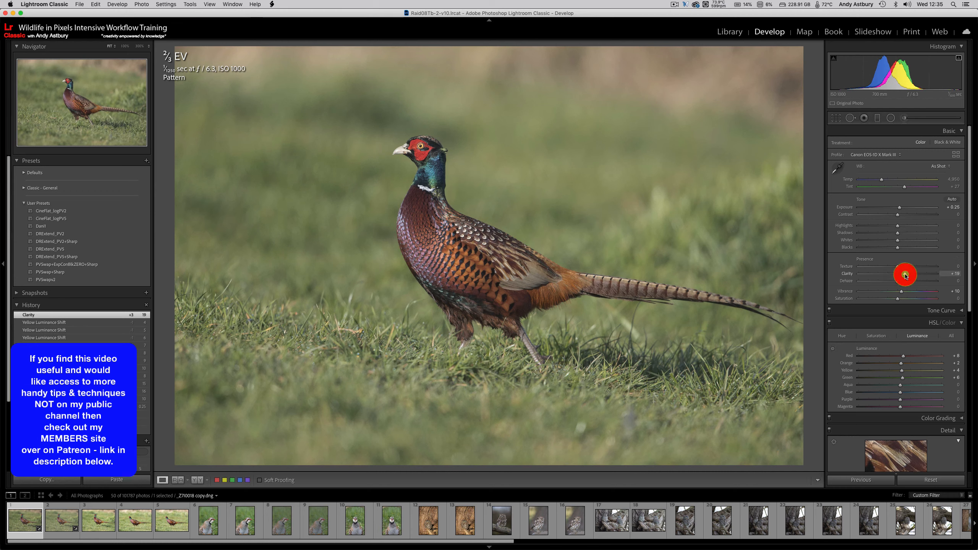
drag(902, 291, 905, 291)
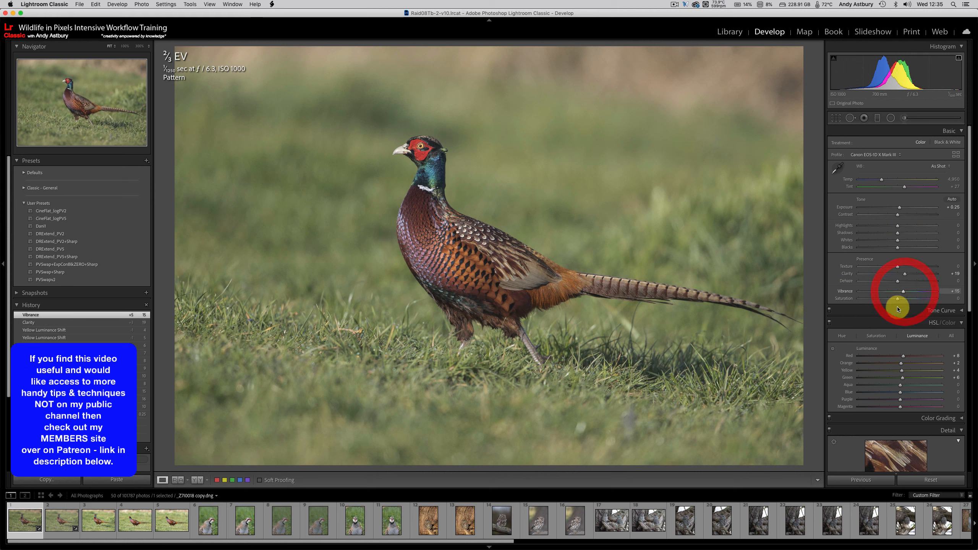
Step: Boost the grass with targeted saturation, yellow +20 and green +10, and raise Exposure to +0.35
click(877, 336)
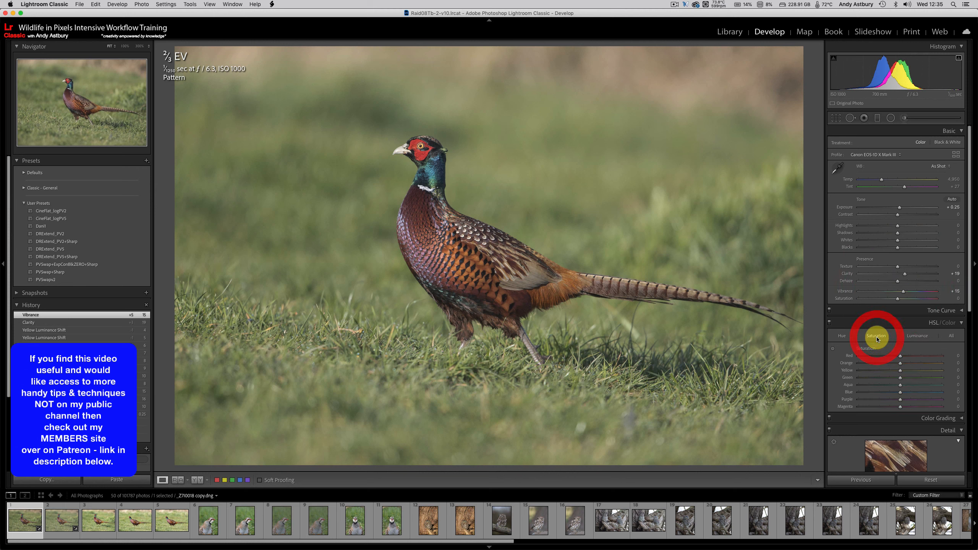
click(833, 349)
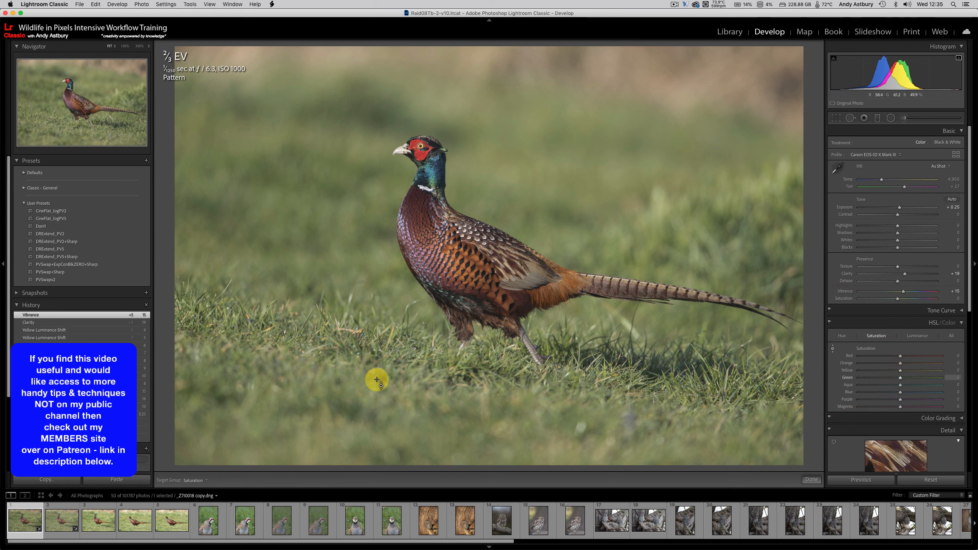
drag(376, 379, 376, 369)
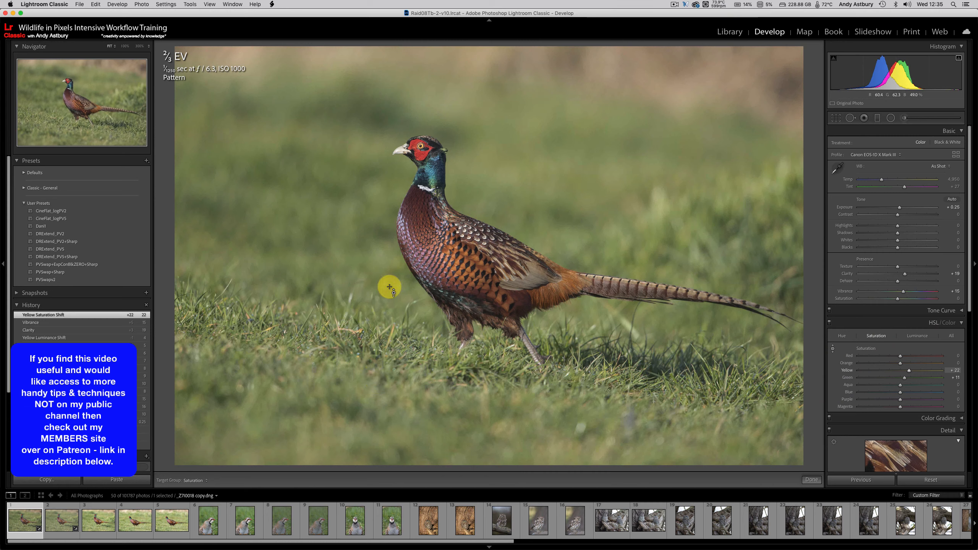
drag(624, 189, 624, 191)
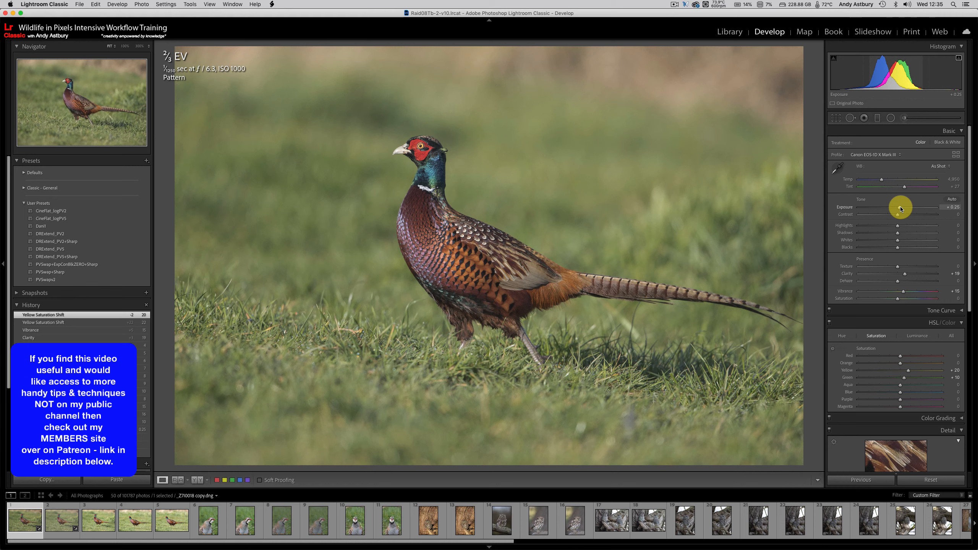
drag(900, 206, 901, 209)
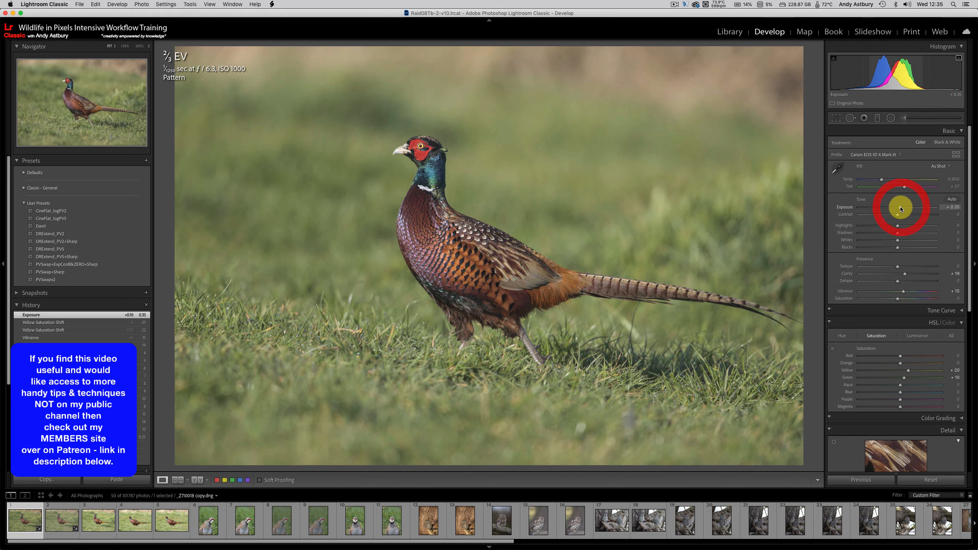